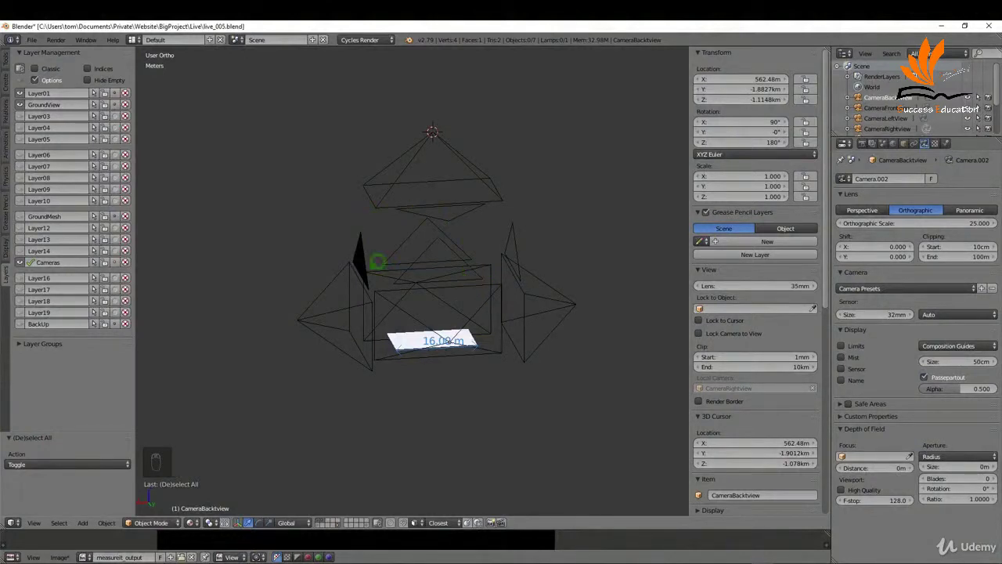
- Examine the finished arrangement of top, front, back and side view cameras around the rectangular plane
middle_click_drag(407, 264, 468, 275)
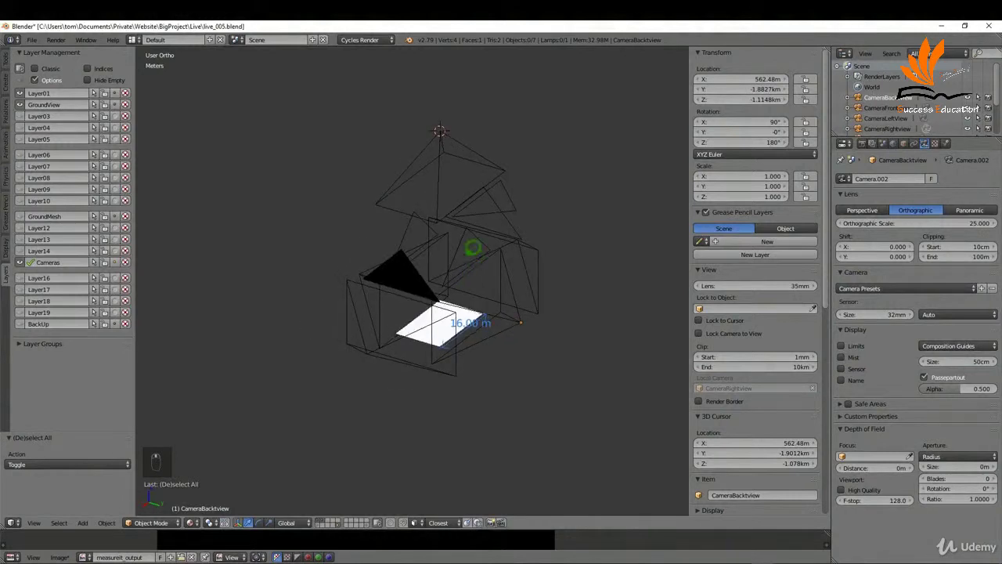
right_click(420, 151)
middle_click_drag(472, 188, 439, 202)
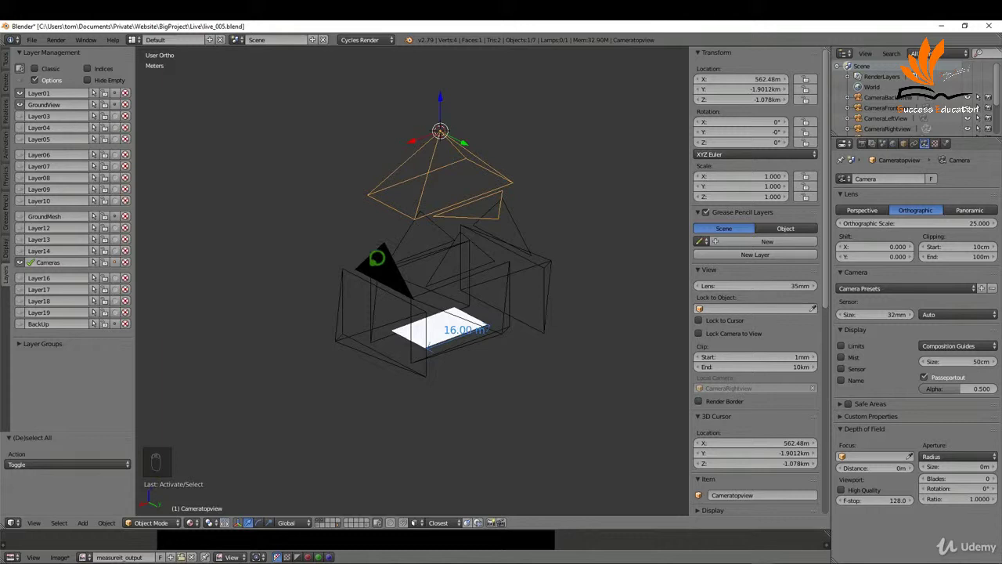
right_click(446, 254)
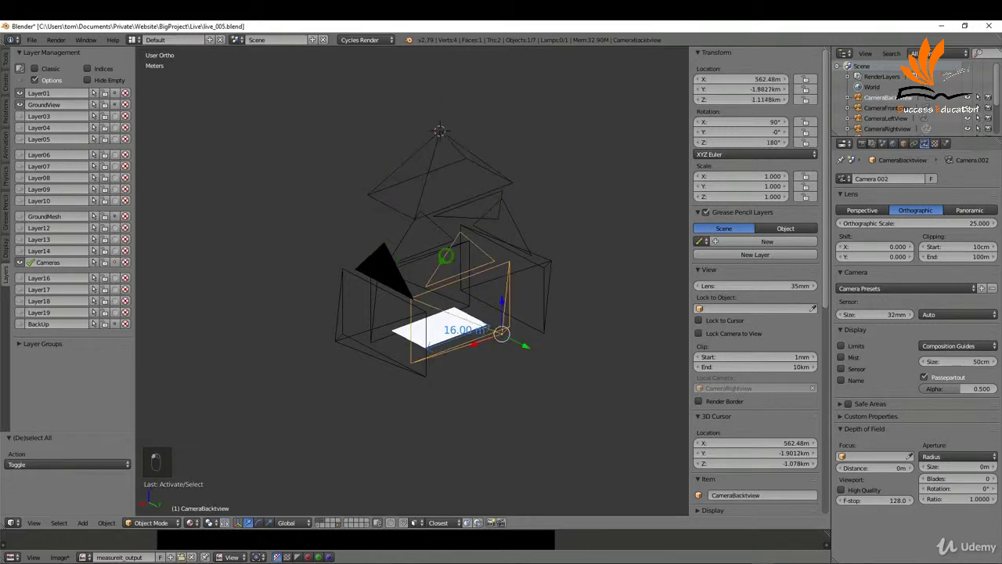
right_click(413, 231)
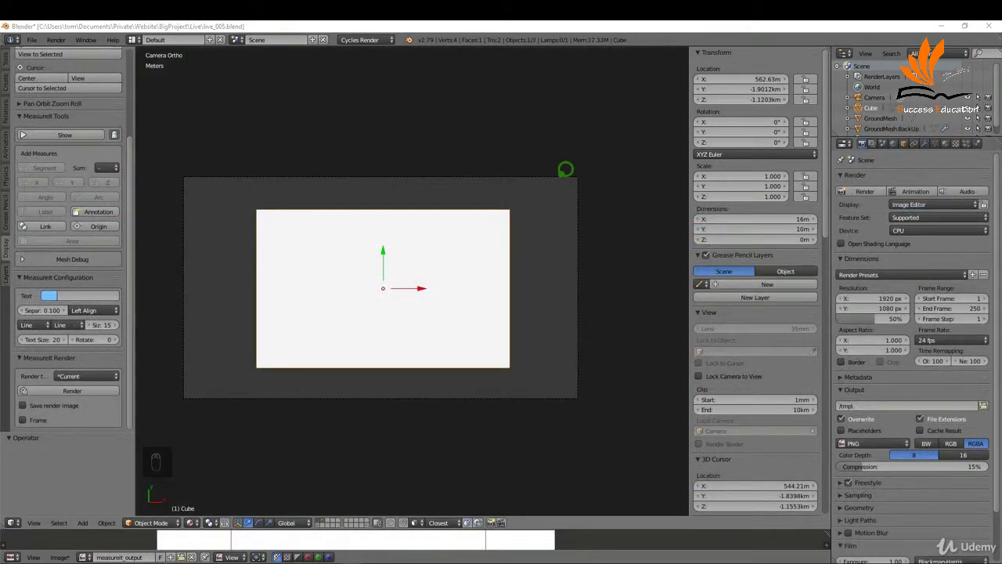
- Select the existing camera above the plane and rename it Cameratopview
right_click(494, 165)
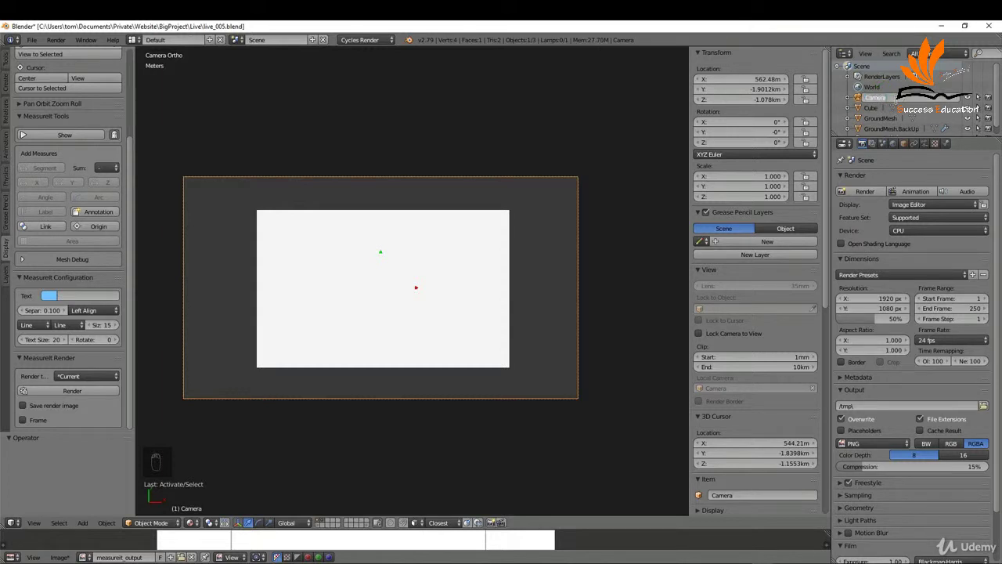
type("topview")
key("Return")
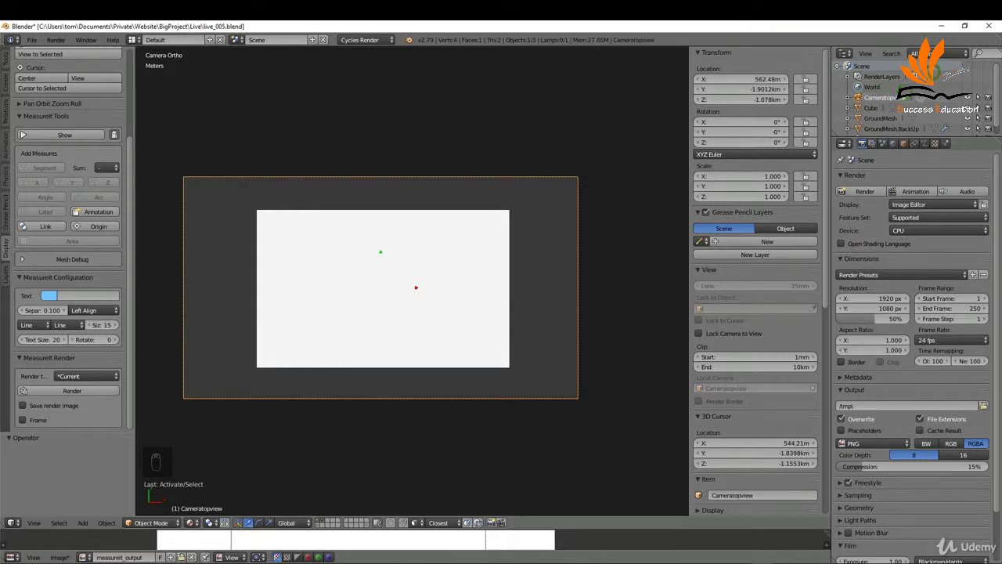
- Duplicate the top-view camera in place and set the copy's X rotation to 90°
middle_click_drag(609, 266, 503, 199)
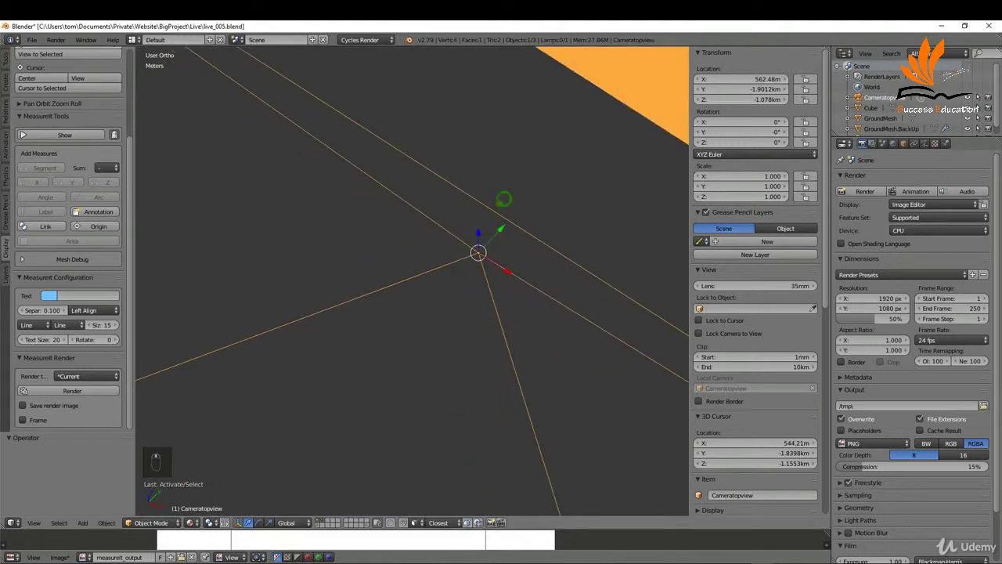
scroll(423, 181, "down", 17)
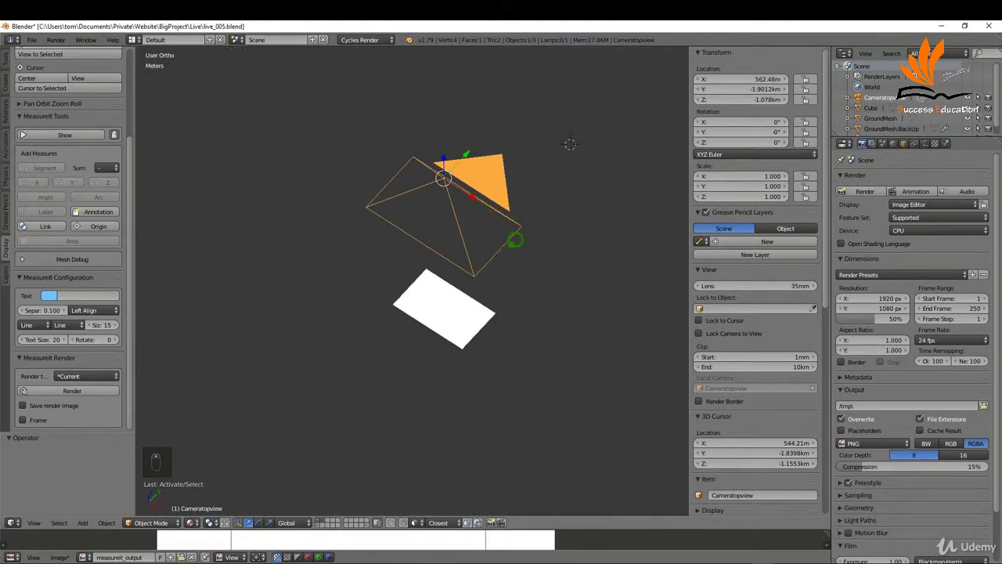
middle_click_drag(515, 240, 513, 190)
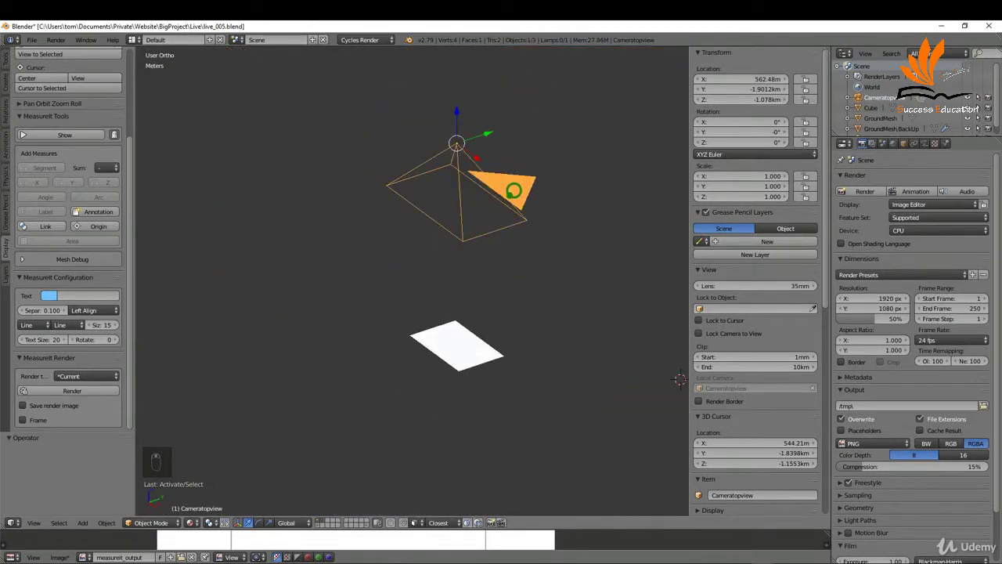
key("shift+d")
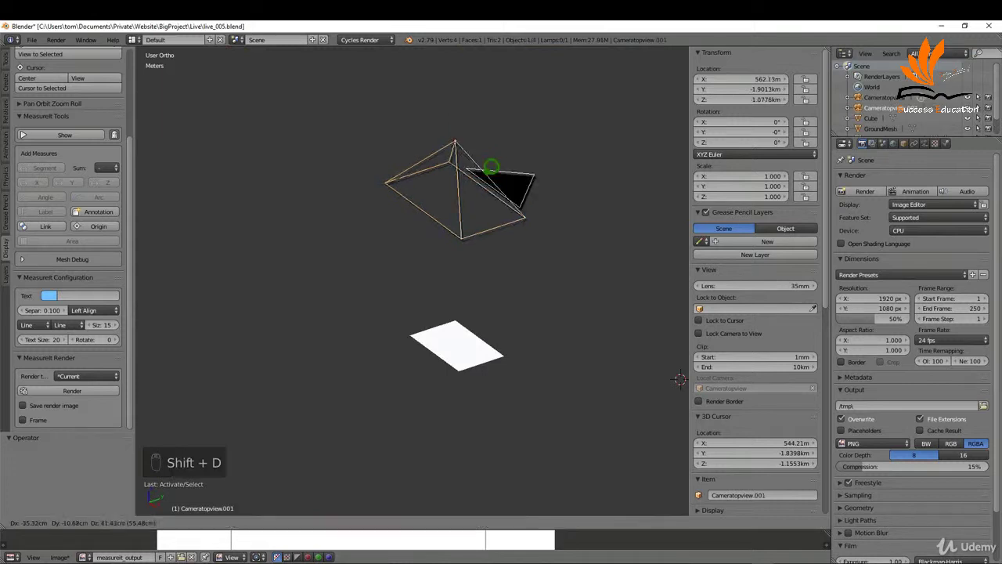
right_click(476, 163)
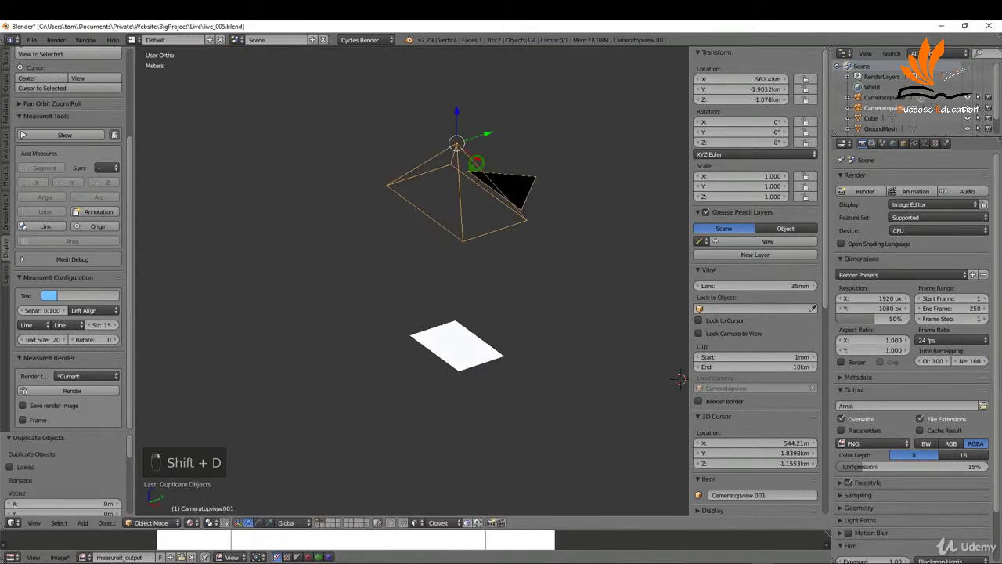
mouse_move(735, 121)
left_mouse_down()
mouse_move(772, 121)
mouse_move(737, 122)
left_mouse_up()
left_click(750, 122)
type("9")
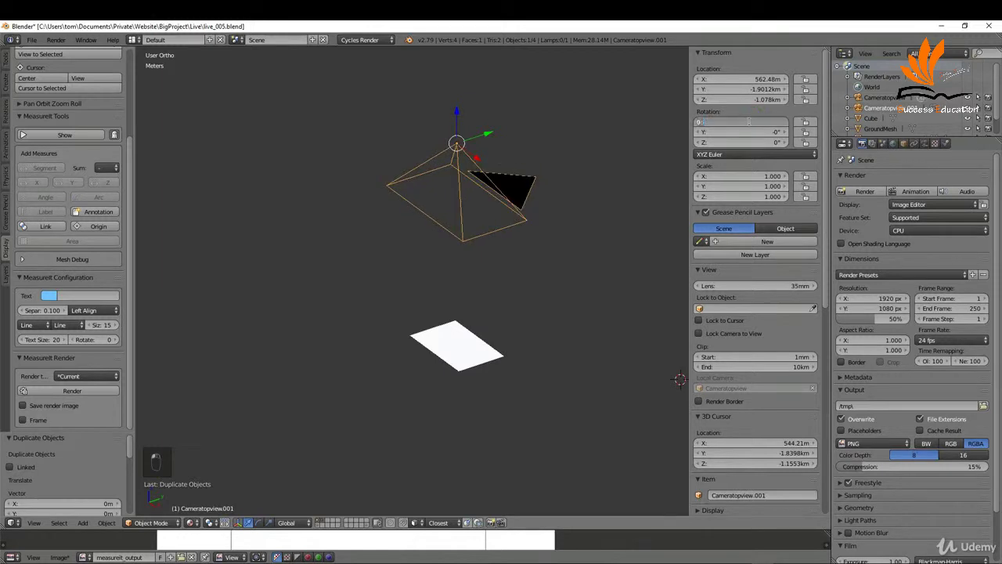
type("0")
left_click(758, 114)
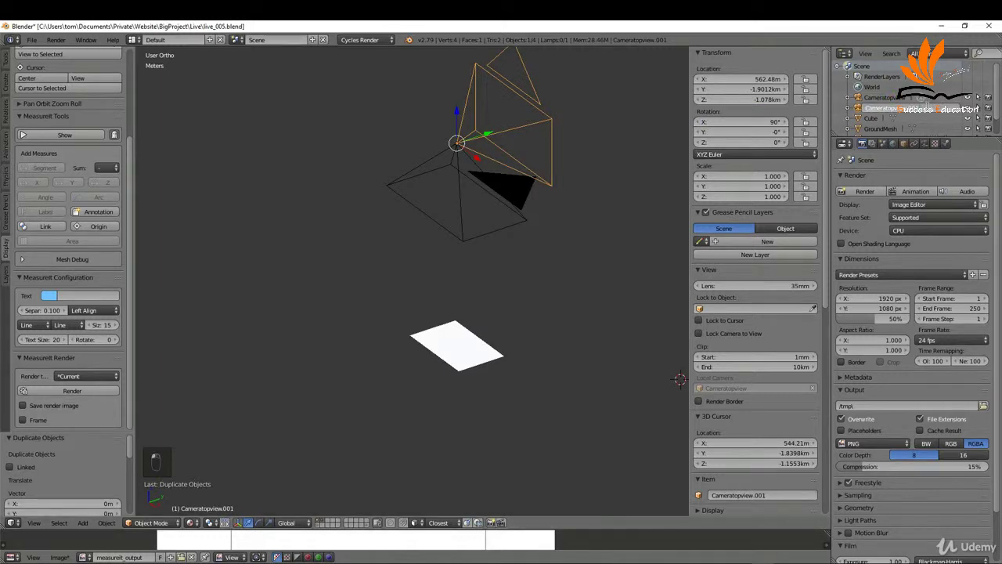
- Rename the rotated camera copy CameraFrontview and make it the active scene camera
type("CameraFrontview")
left_click(924, 116)
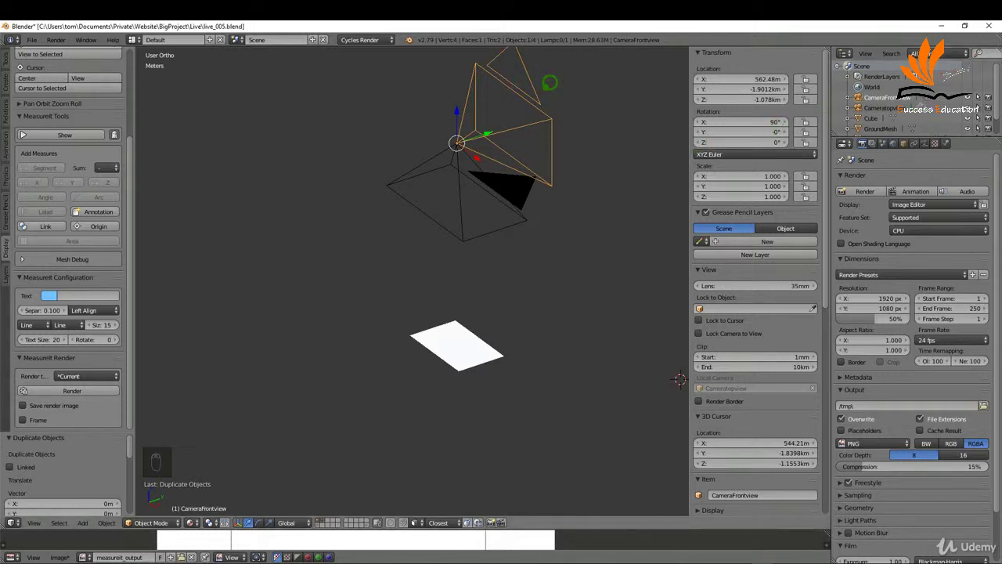
key("ctrl+KP_0")
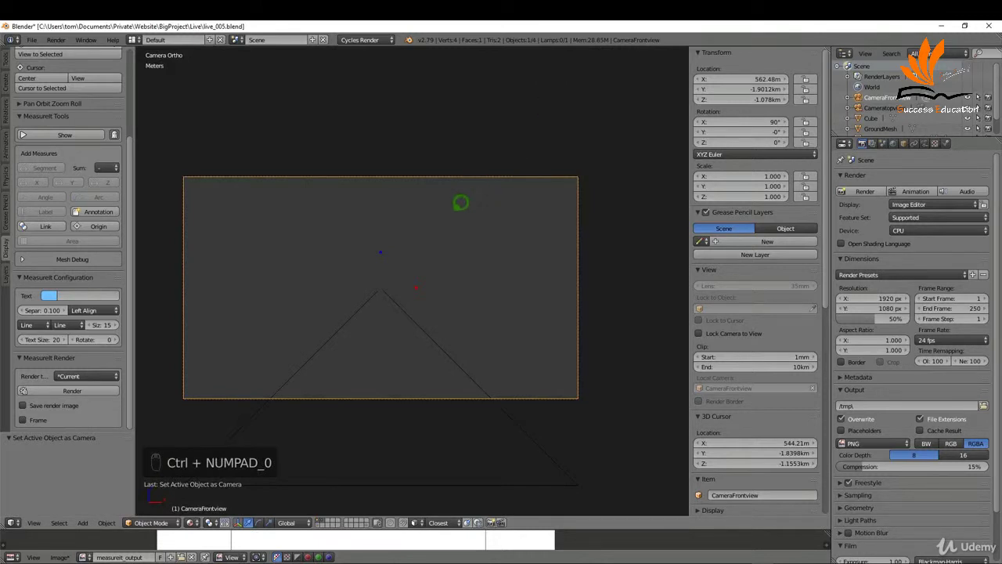
scroll(454, 192, "down", 3)
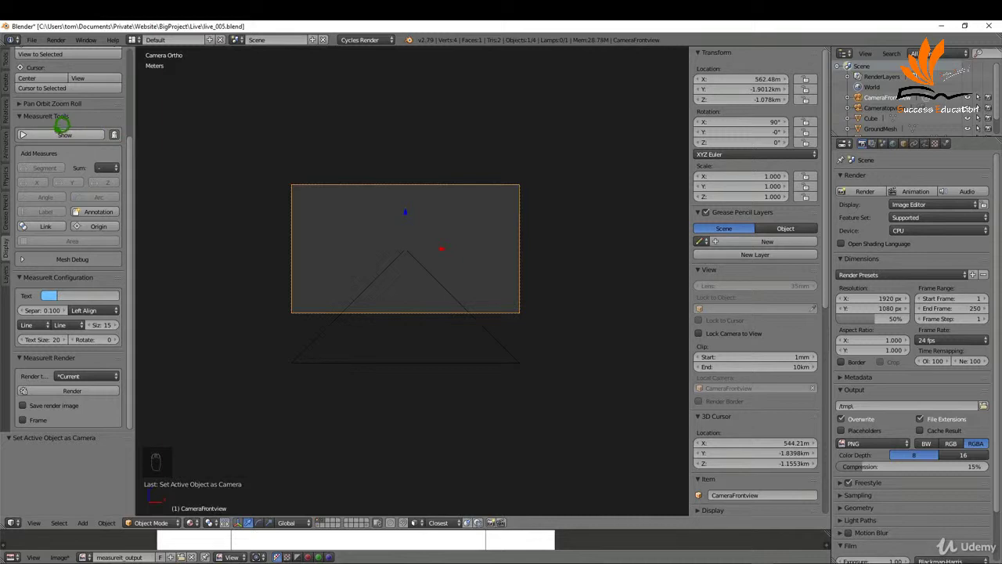
- Show the MeasureIt measurements and lower the front-view camera about 36.9 m along the Z axis
left_click(62, 128)
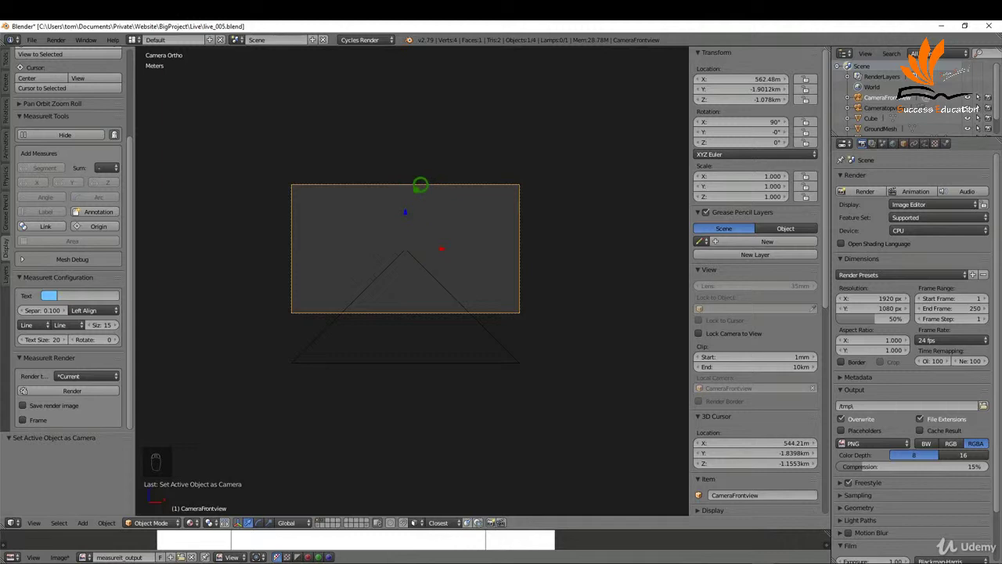
key("g")
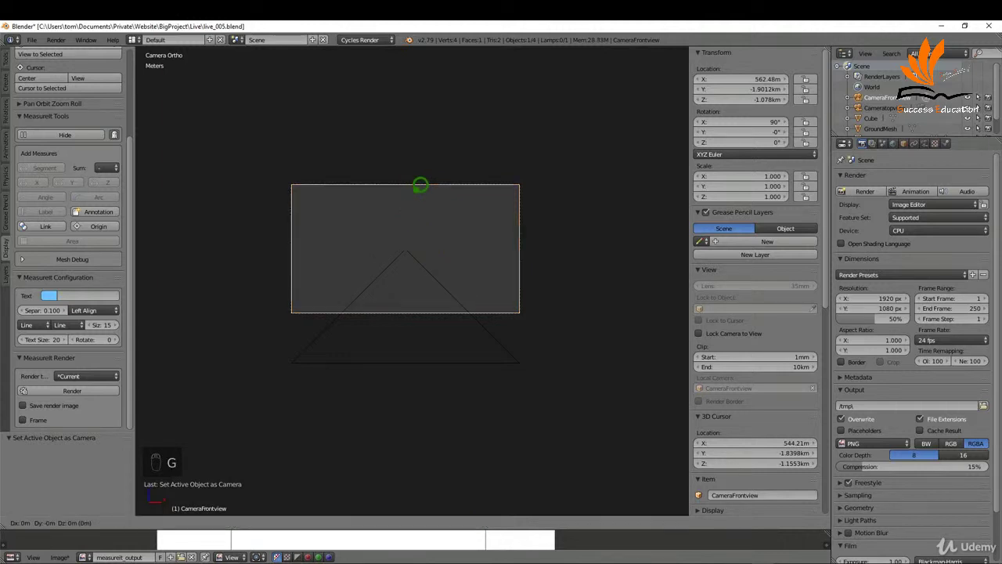
key("z")
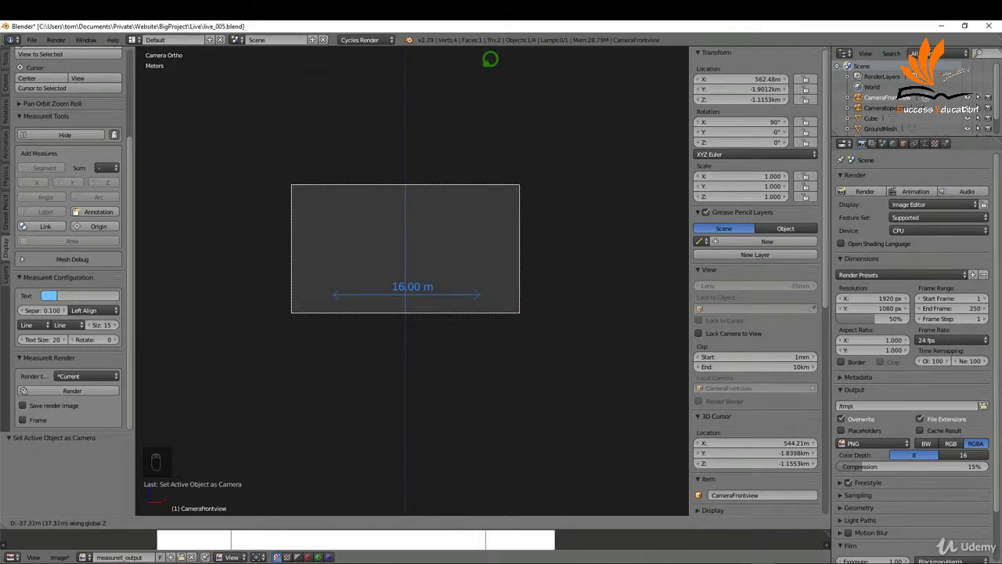
left_click(491, 55)
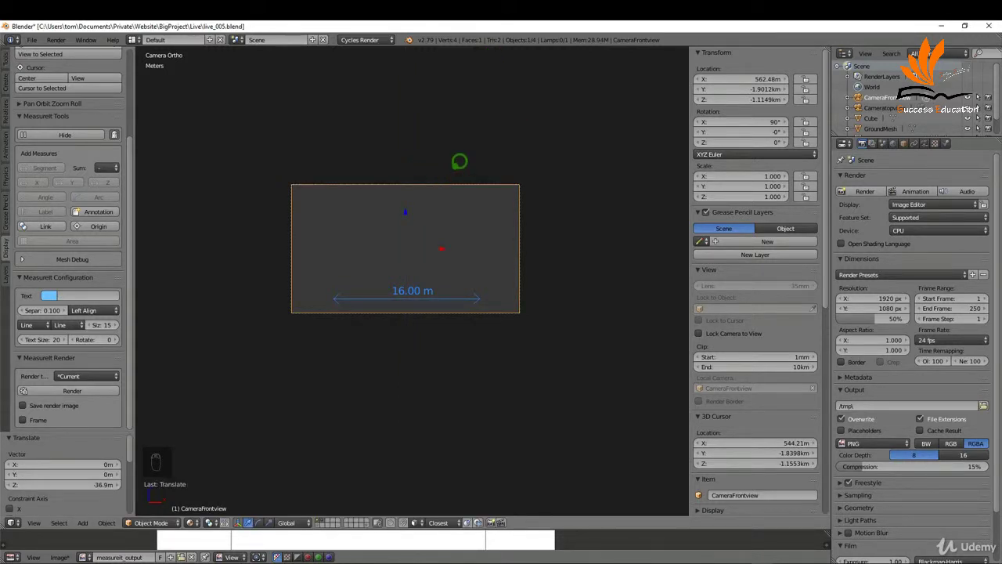
- Move the front-view camera about 18.6 m in the negative Y direction and display its camera data settings
middle_click_drag(460, 162, 374, 219)
scroll(398, 188, "down", 11)
scroll(374, 219, "down", 3)
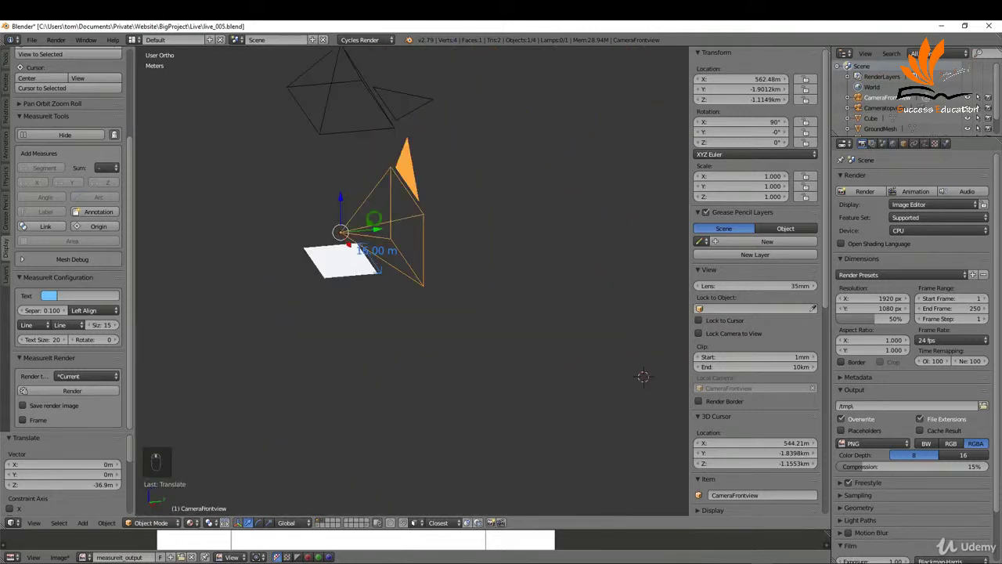
middle_click_drag(642, 376, 658, 383)
key("g")
key("y")
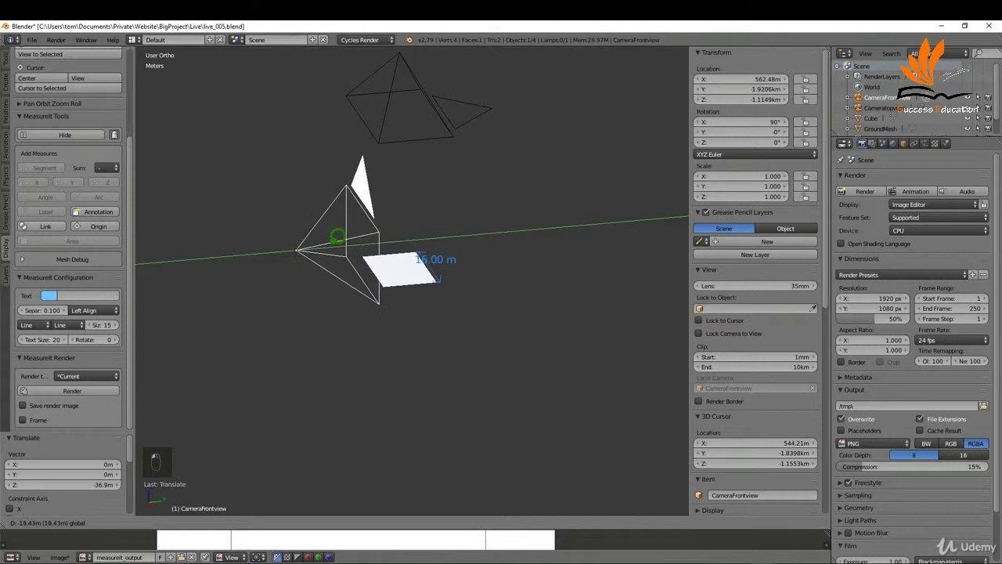
left_click(345, 239)
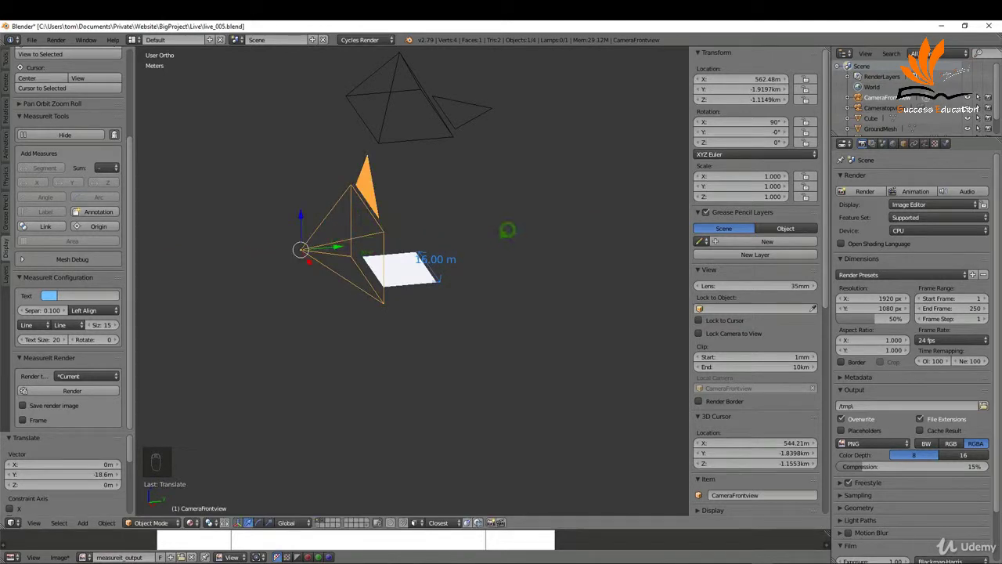
left_click(934, 143)
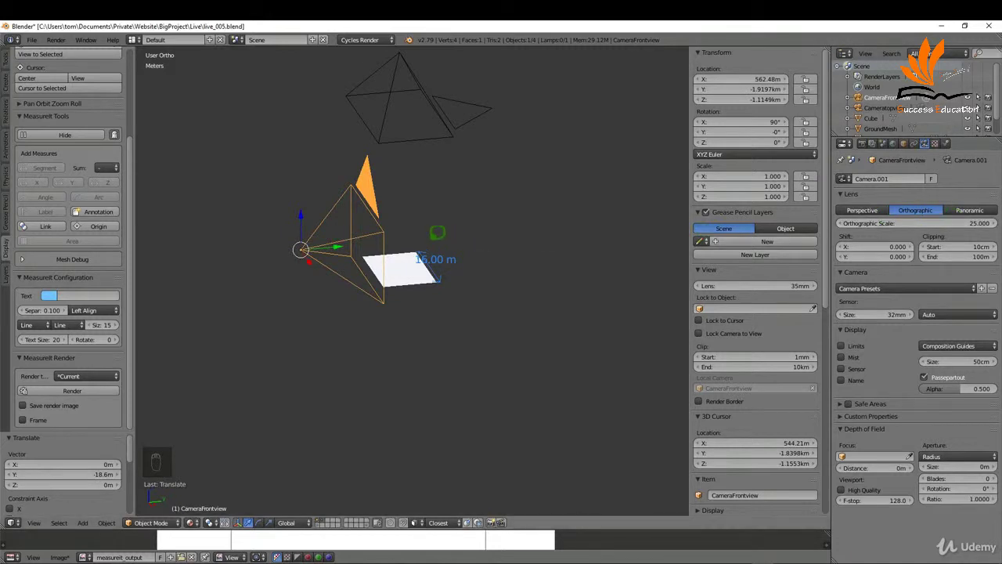
middle_click_drag(433, 231, 459, 232)
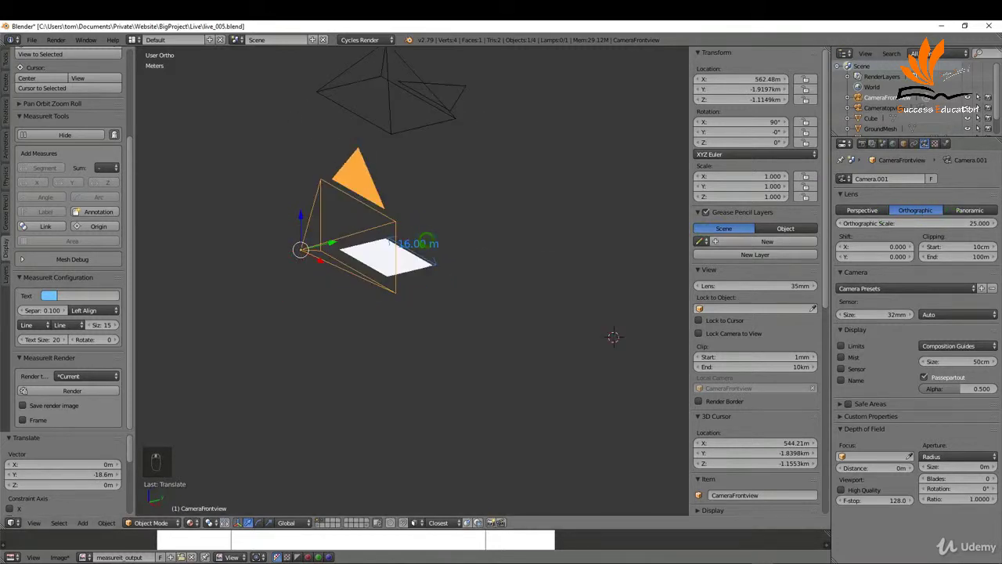
middle_click_drag(613, 337, 610, 384)
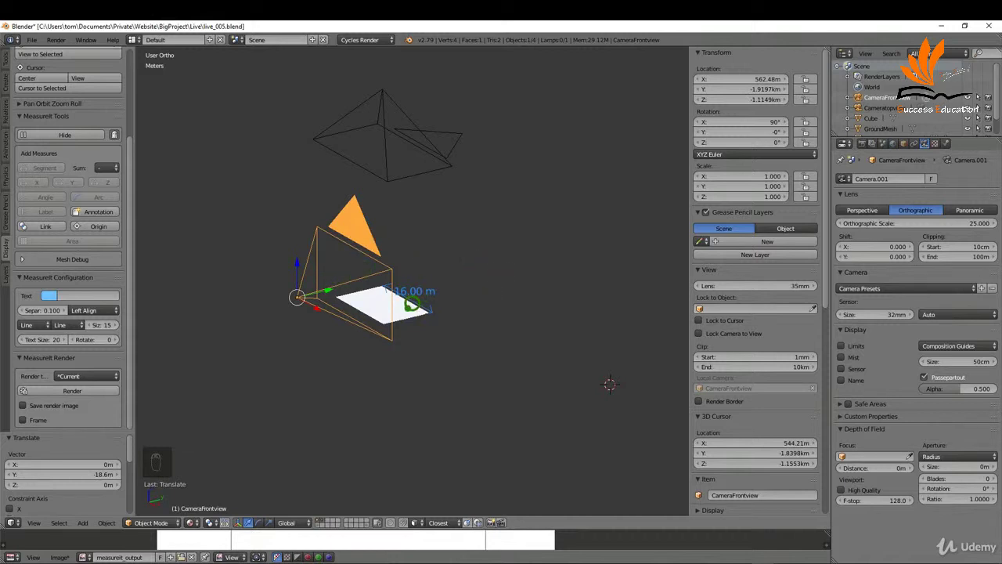
- Snap the 3D cursor to the white plane's origin and use the 3D cursor as the pivot point
right_click(411, 304)
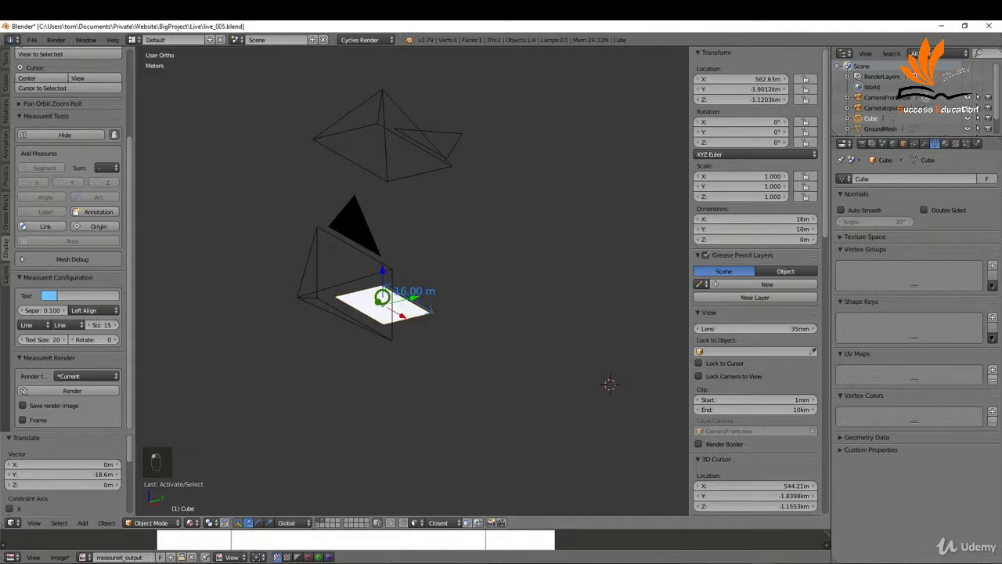
scroll(408, 301, "up", 3)
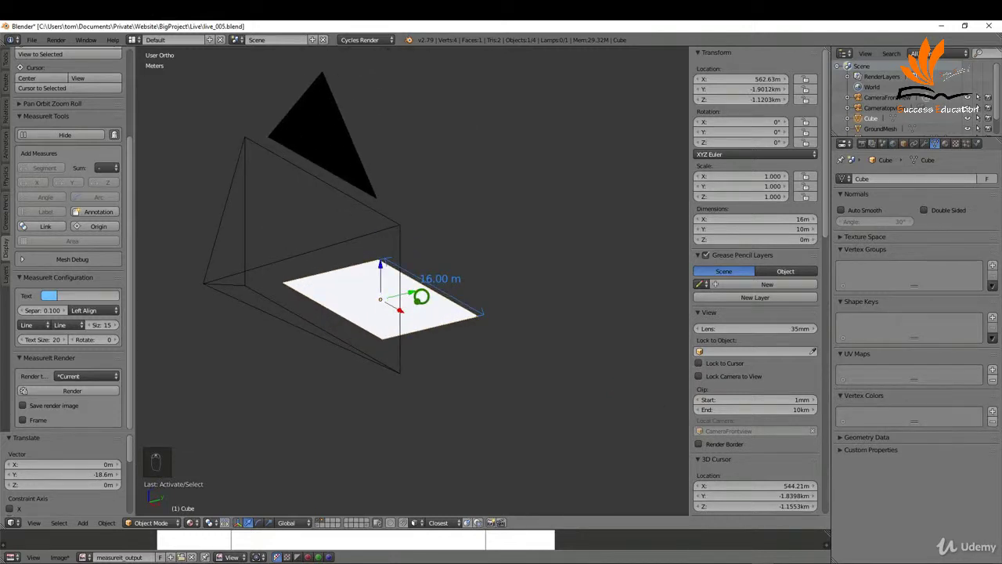
key("shift+s")
left_click(418, 296)
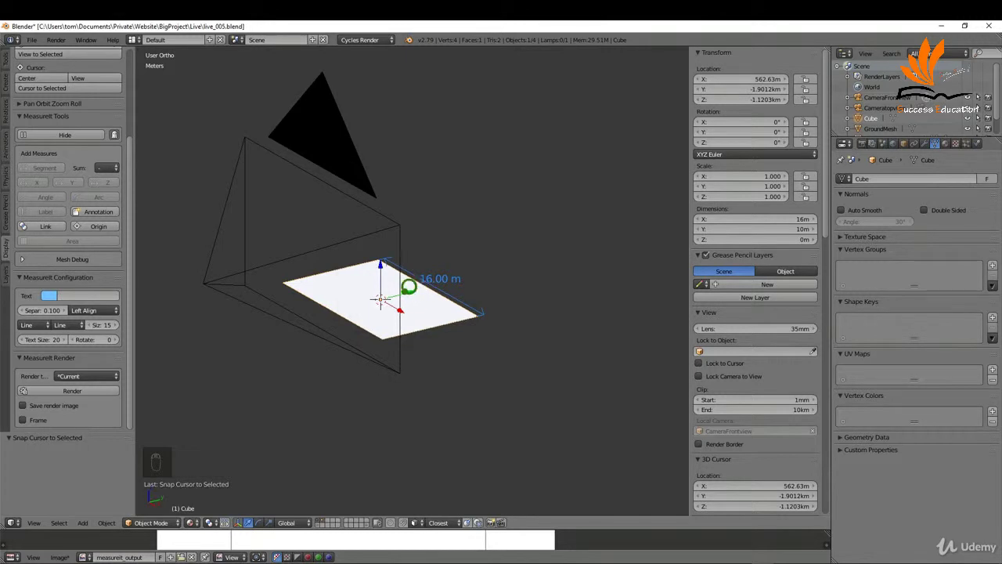
key("period")
left_click(498, 285)
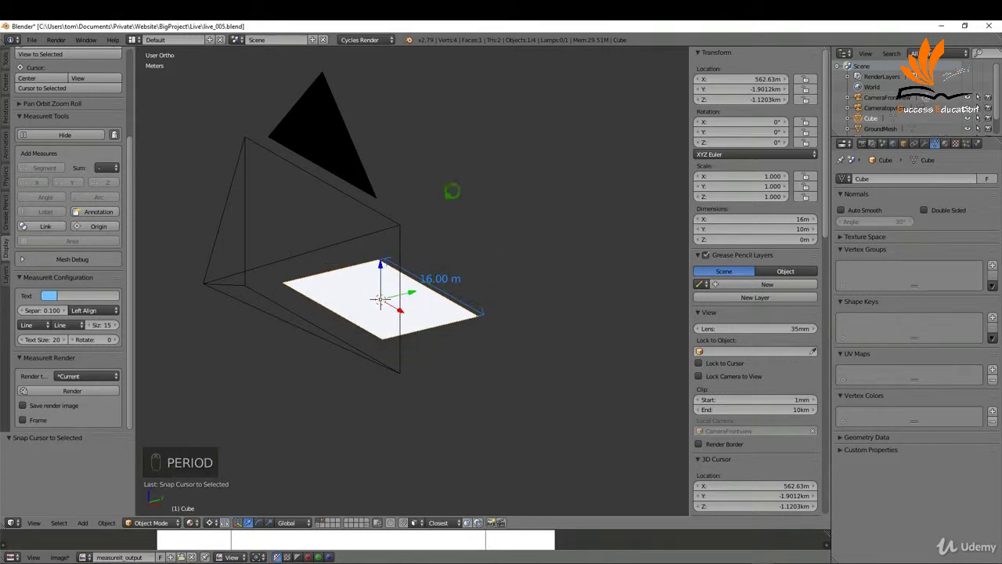
- Duplicate the front-view camera in place and rotate the copy 180° around the Z axis about the 3D cursor
right_click(337, 141)
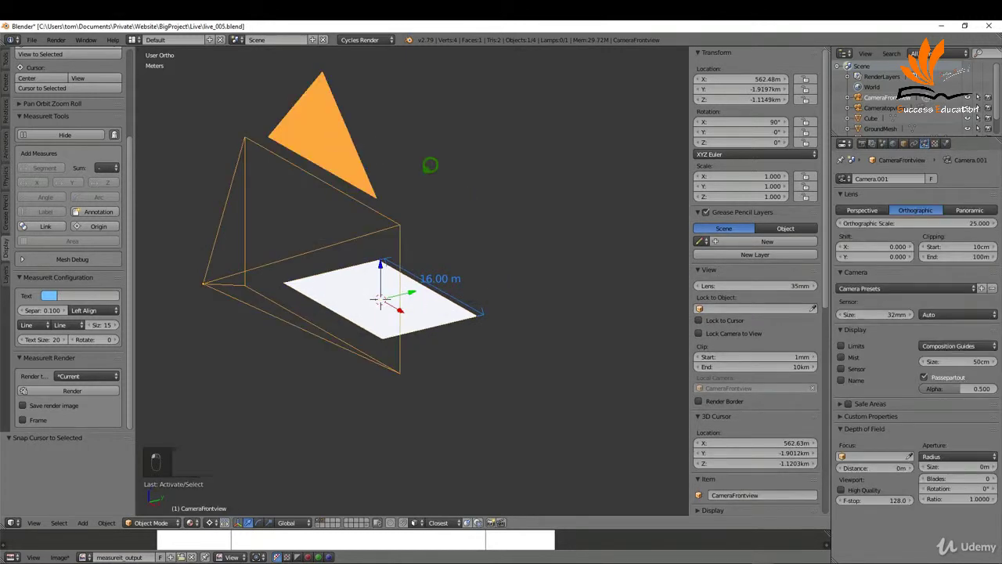
key("shift+d")
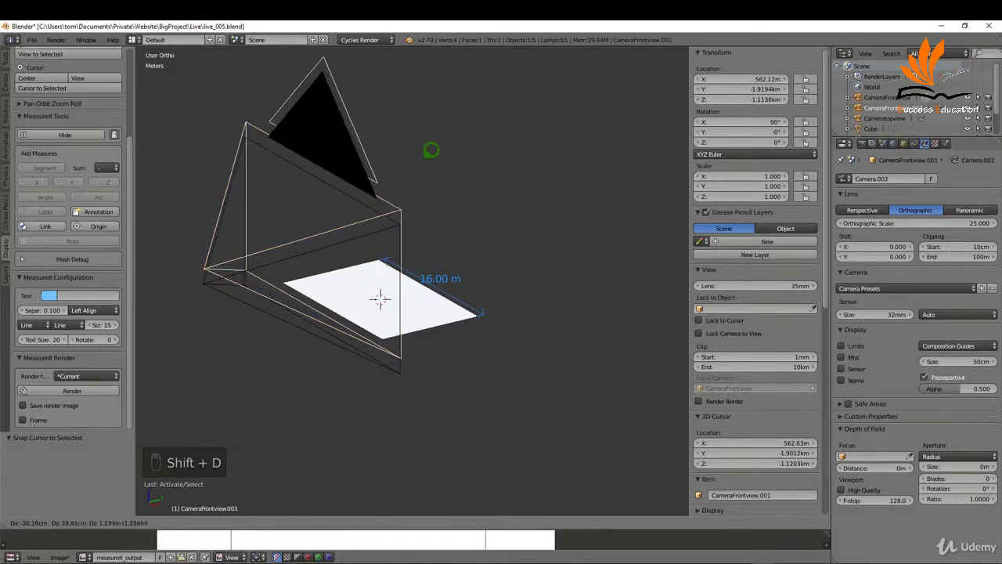
right_click(431, 149)
key("r")
key("z")
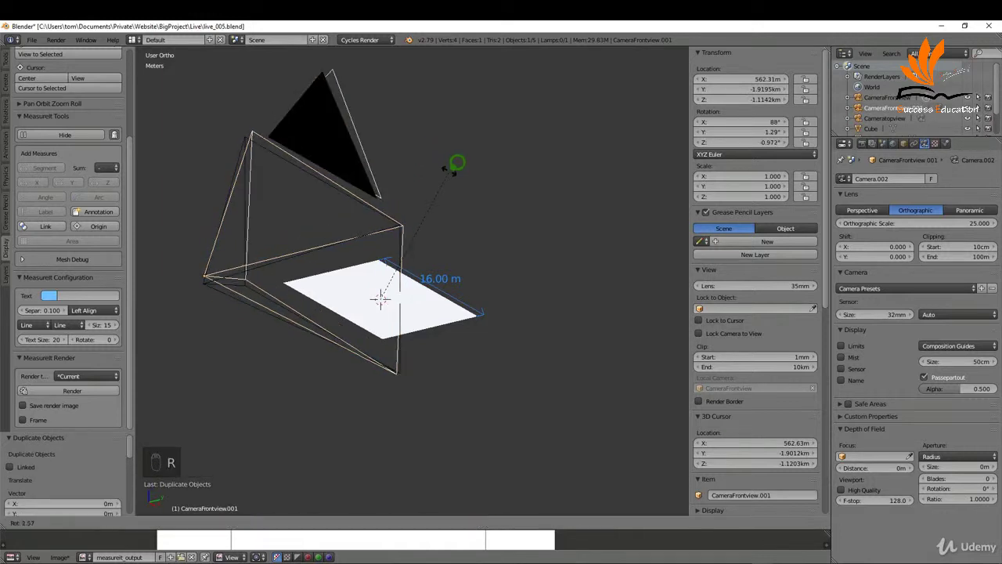
type("180")
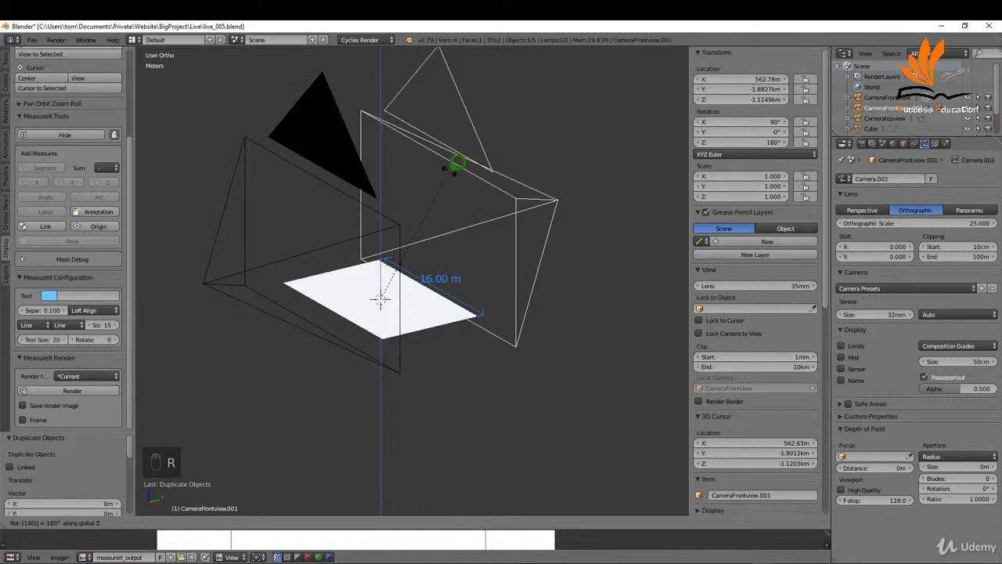
left_click(456, 162)
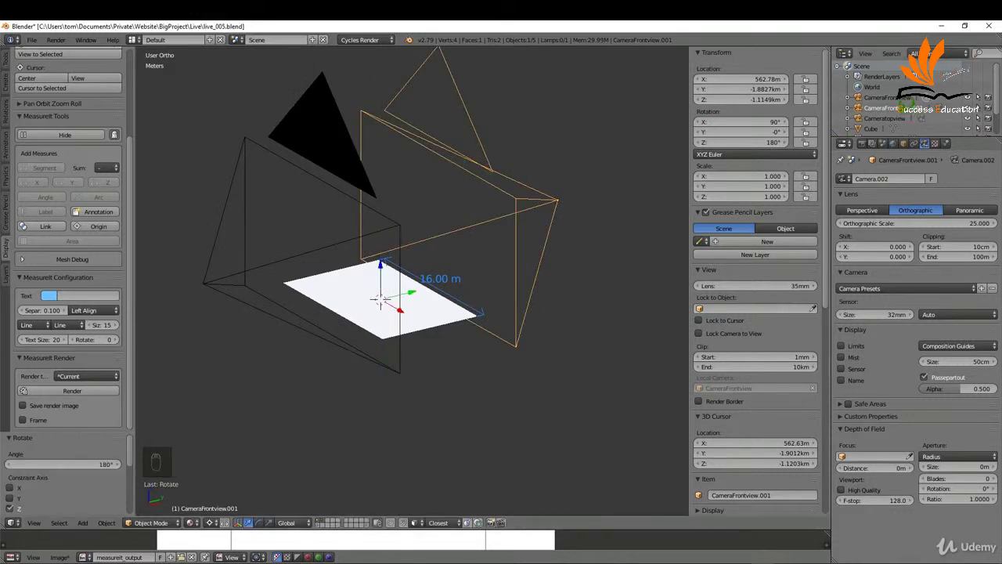
- Rename the rotated camera copy to CameraBacktview, make it the active scene camera and check the view through it
double_click(907, 105)
left_click(898, 108)
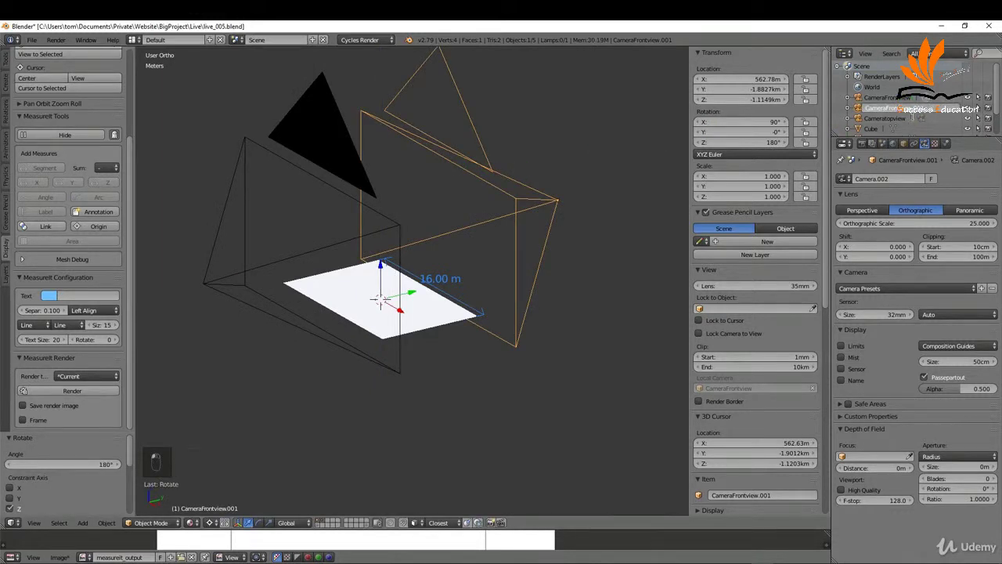
key("BackSpace")
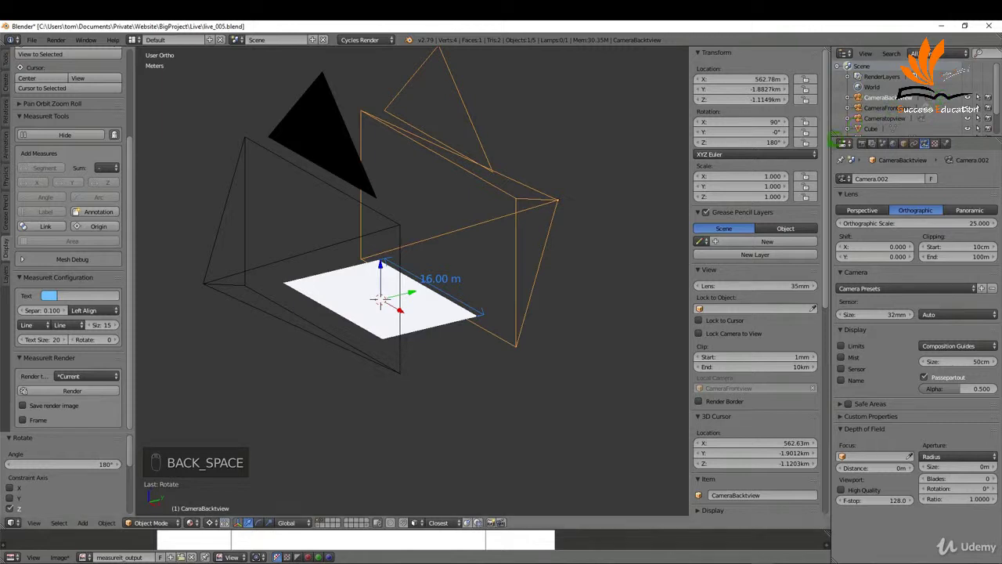
key("ctrl+KP_0")
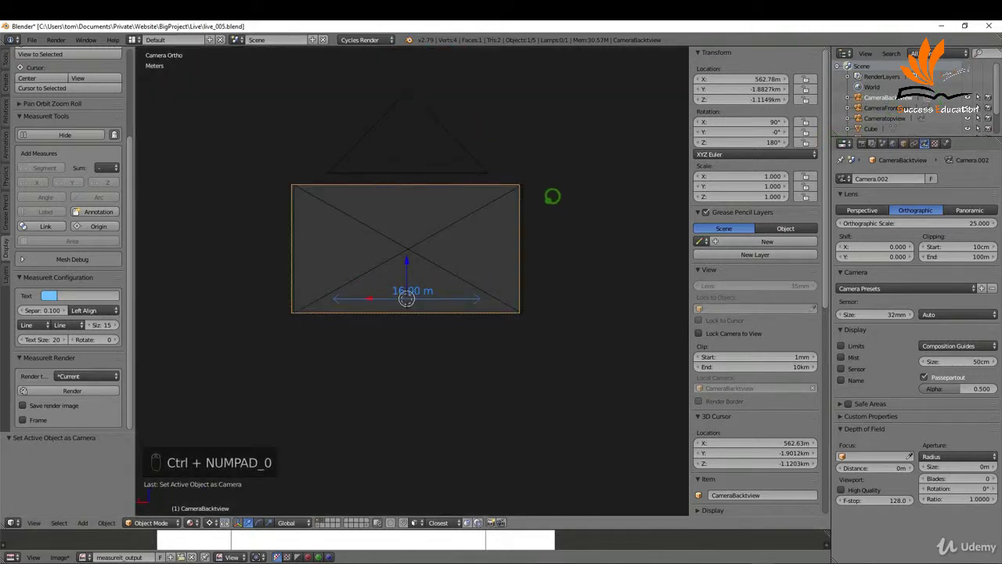
key("KP_0")
key("KP_0")
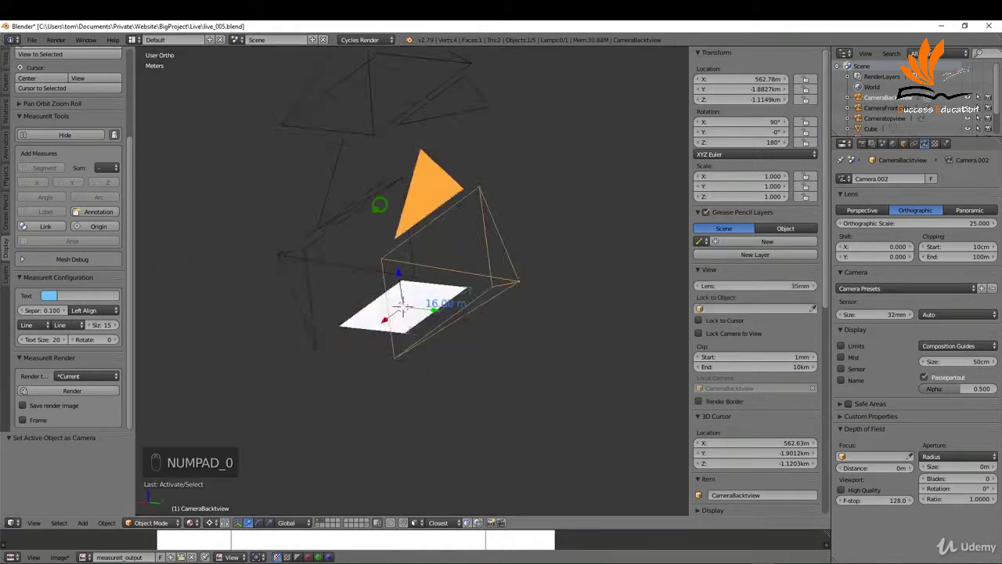
- Set the back-view camera's X location to the front-view camera's value of 562.48 m
right_click(293, 235)
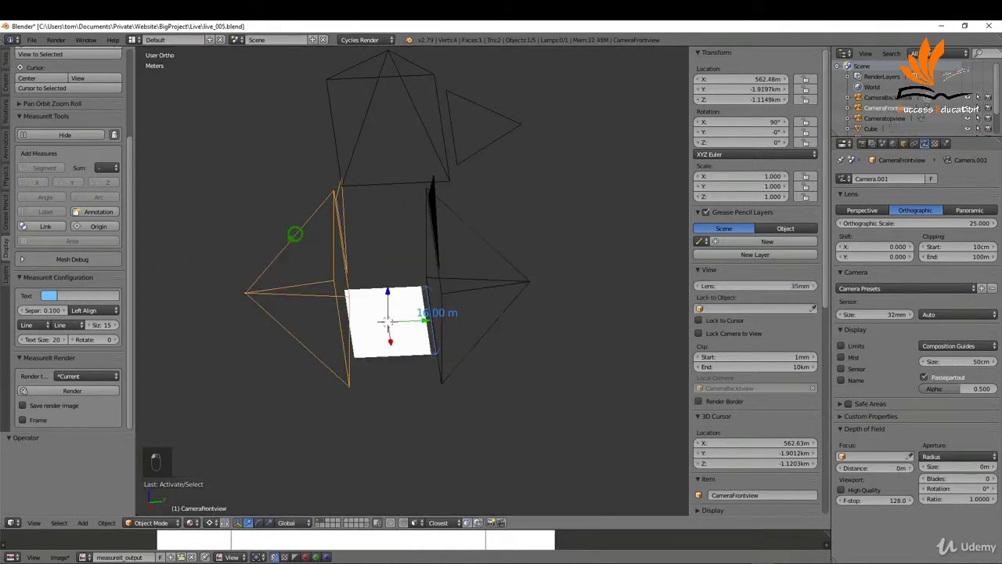
left_click(736, 79)
right_click(462, 213)
key("Return")
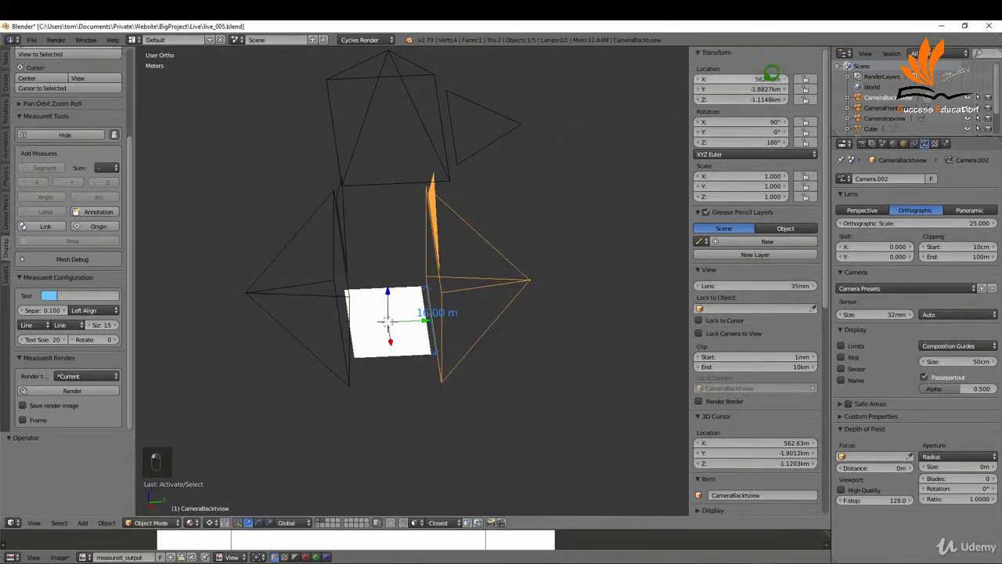
- Duplicate the back-view camera in place and set the copy's Z rotation to 90°
middle_click_drag(528, 274, 496, 326)
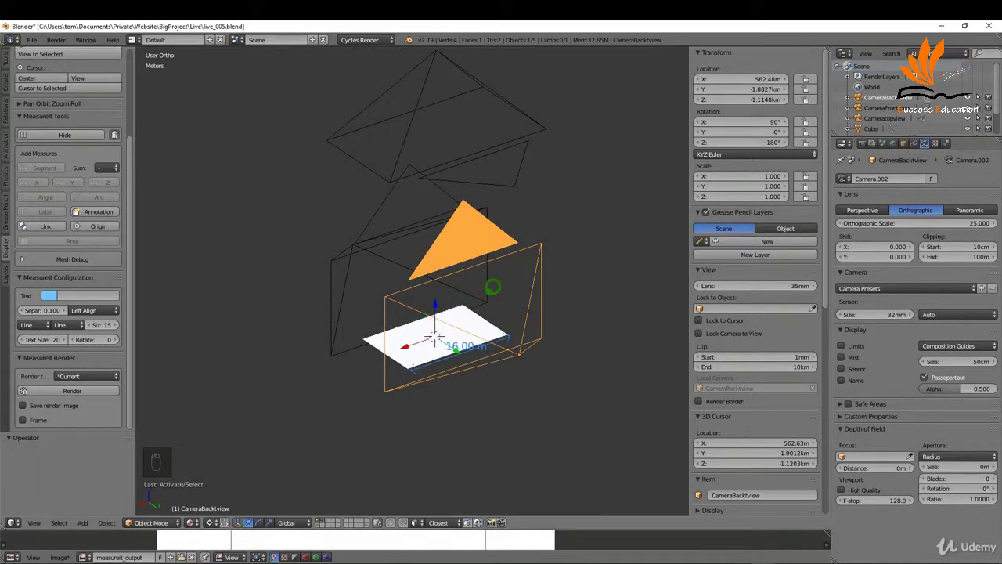
key("shift+d")
right_click(488, 260)
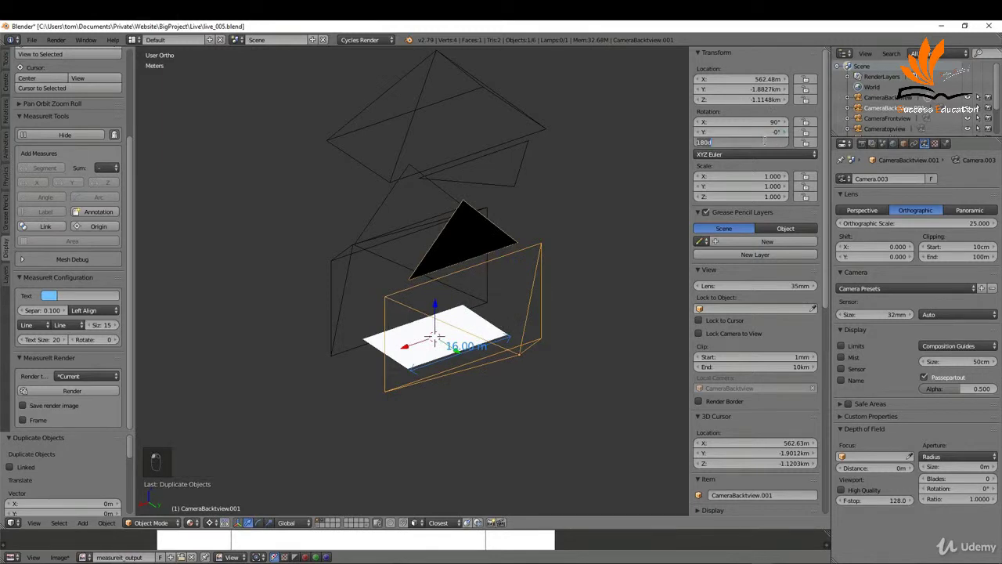
type("90")
key("Return")
- Snap the 3D cursor to the top-view camera and snap the camera copy with 90° Z rotation to the cursor
middle_click_drag(486, 266, 545, 263)
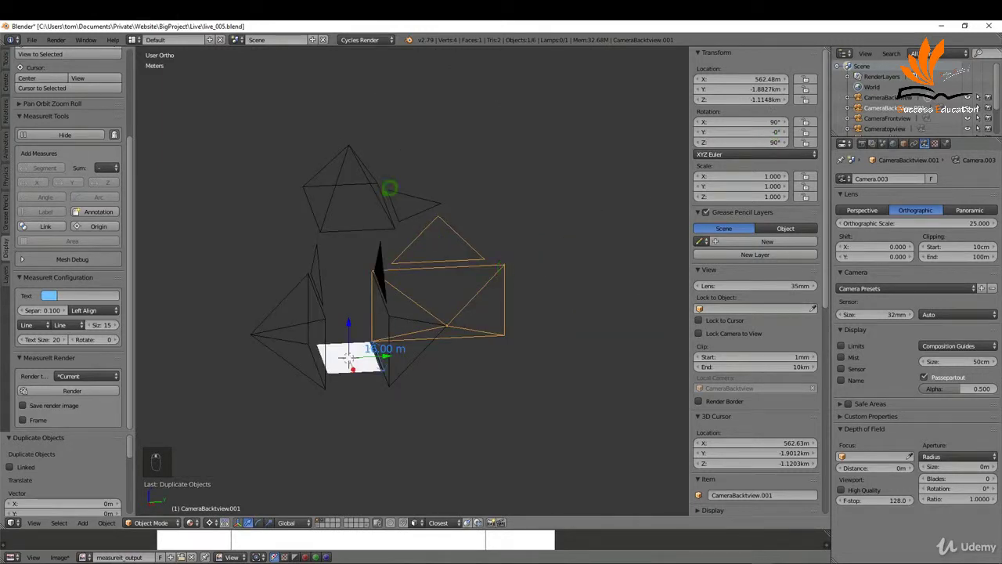
right_click(353, 146)
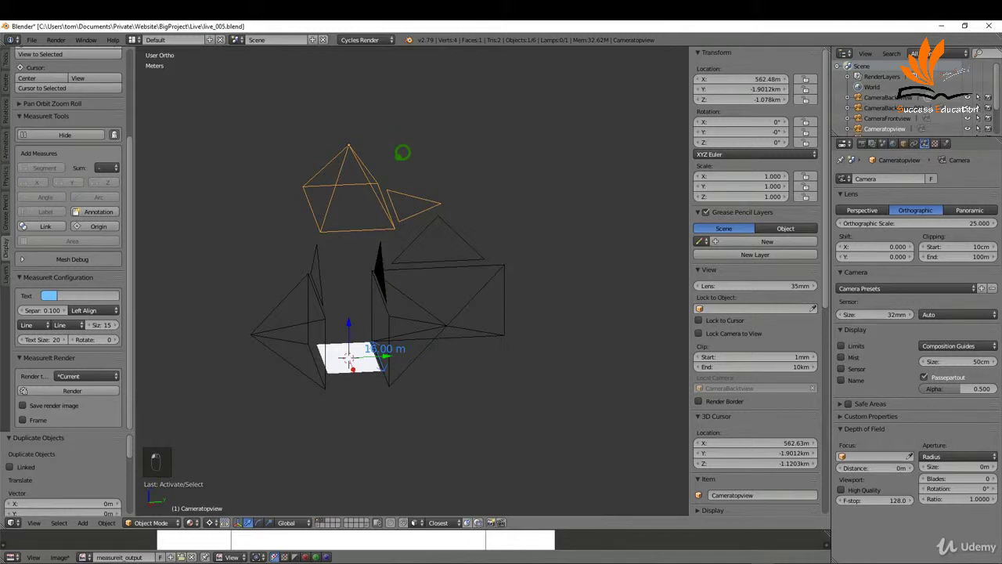
key("shift+s")
left_click(341, 162)
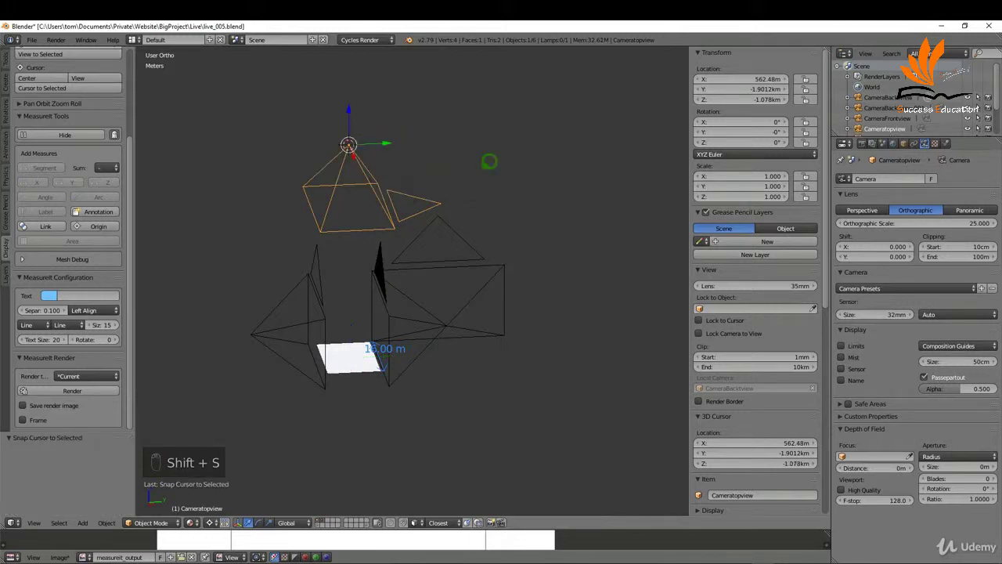
right_click(460, 221)
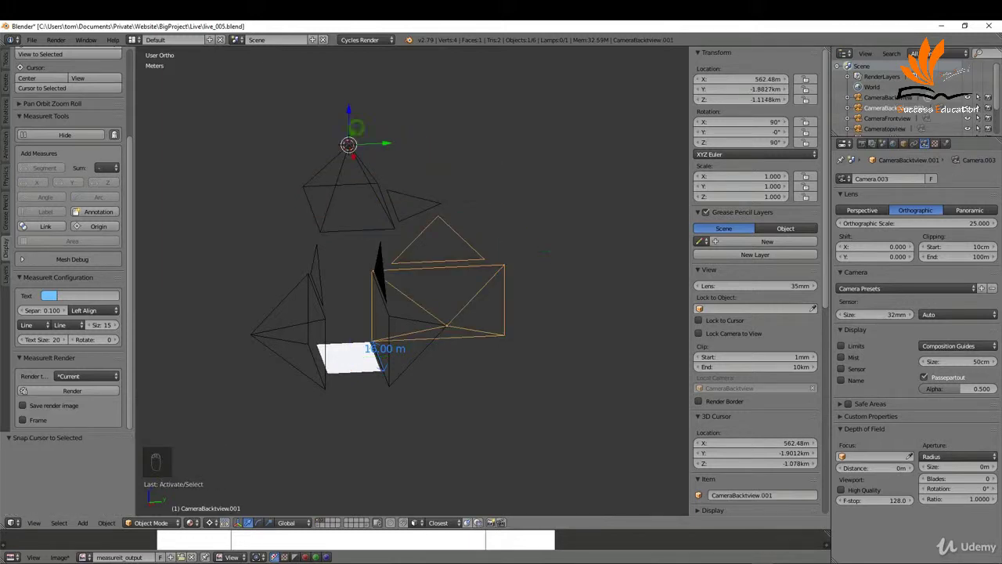
key("shift+s")
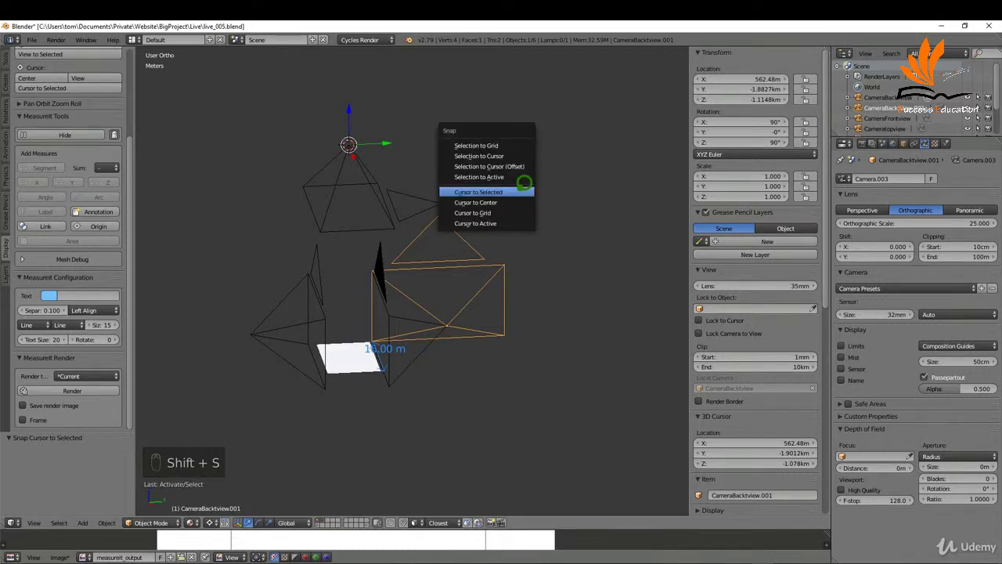
left_click(529, 160)
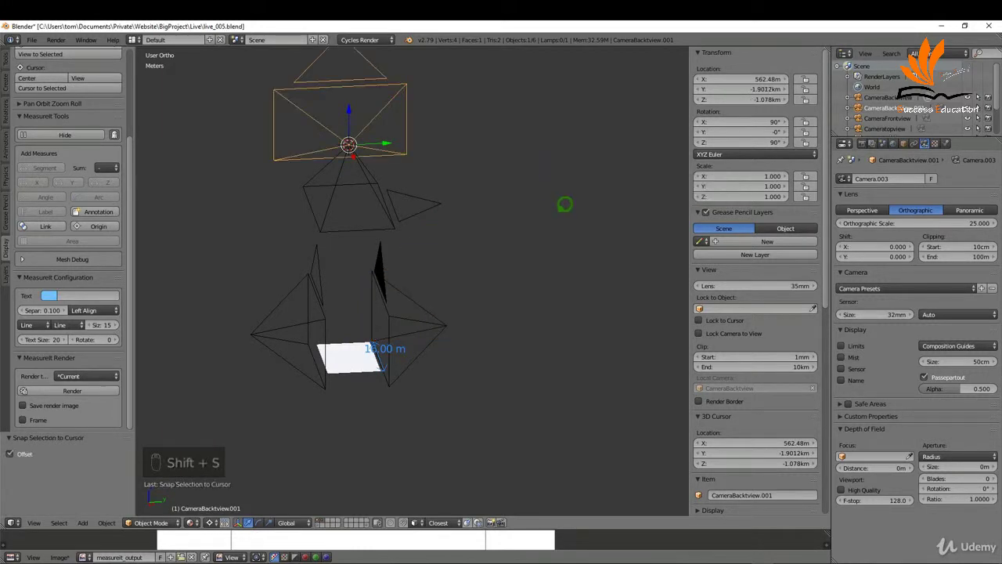
- Move the snapped camera copy about 21.1 m in the positive X direction
key("g")
key("x")
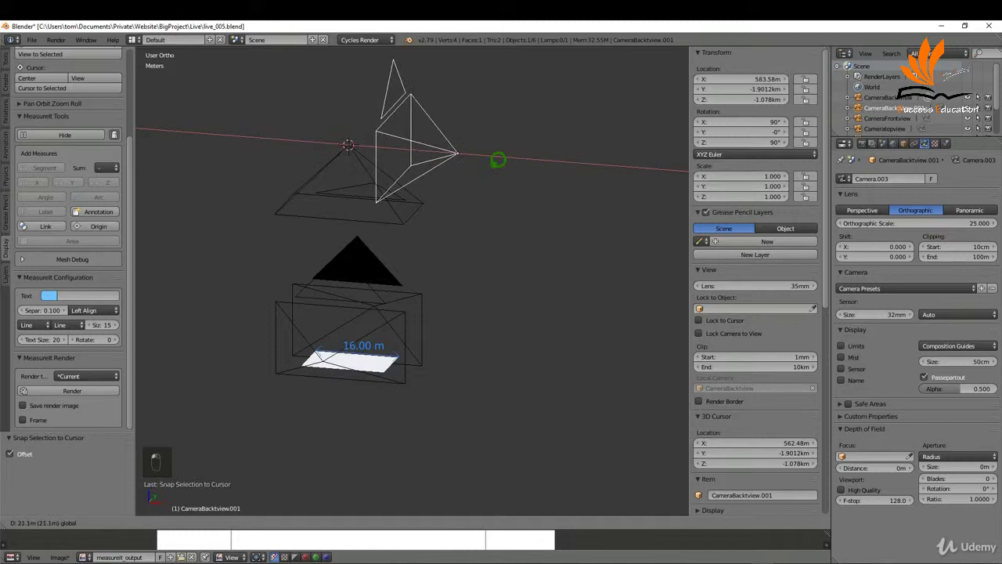
left_click(510, 195)
- Use the median point as the pivot point and lower the right-side camera about 34.4 m along the Z axis
middle_click_drag(509, 195, 367, 95)
key("period")
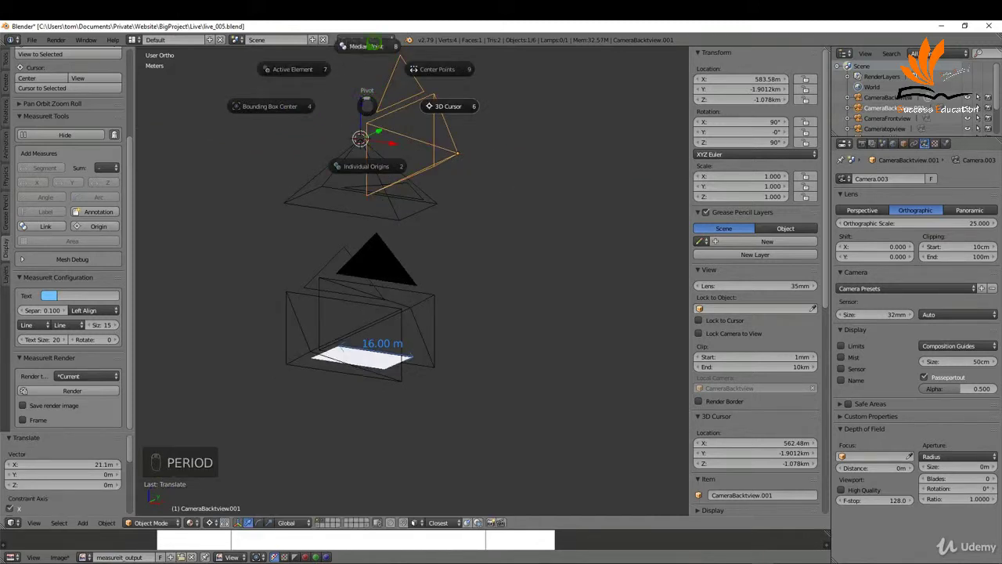
left_click(366, 45)
key("g")
key("z")
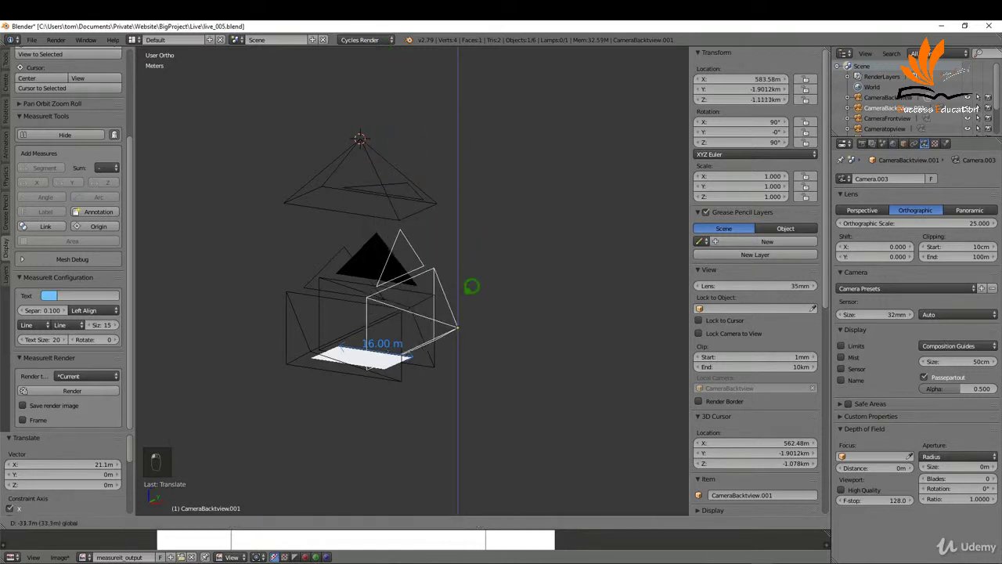
left_click(471, 288)
- Copy the front-view camera's Z location of -1.11485 km to the right-side camera
scroll(423, 354, "up", 4)
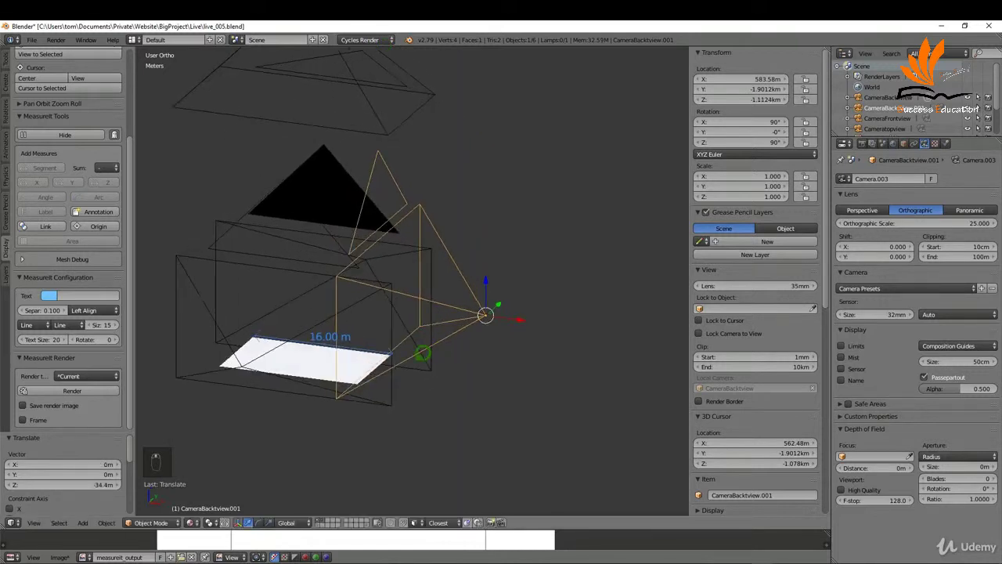
right_click(218, 307)
middle_click_drag(217, 307, 293, 269)
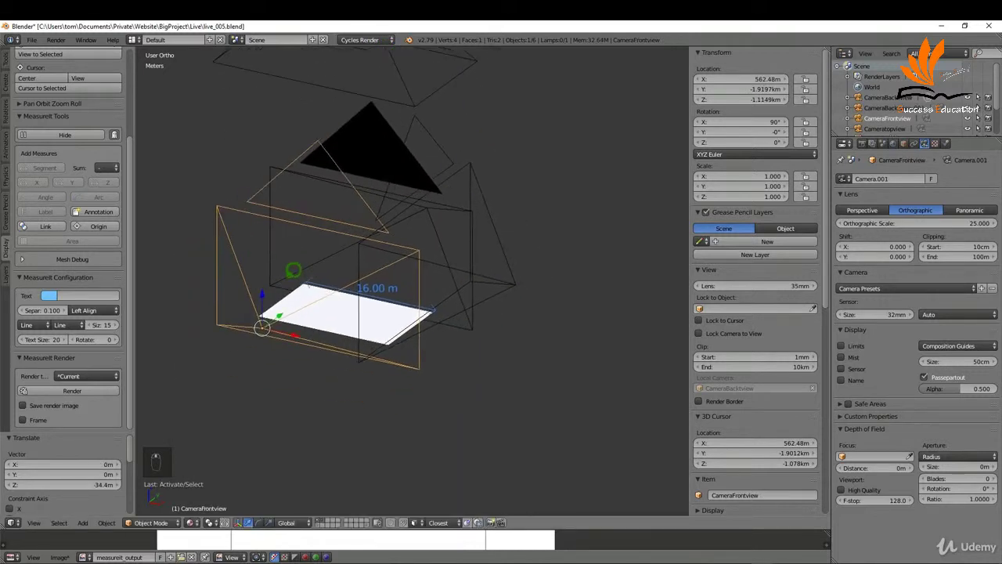
double_click(734, 100)
key("ctrl+c")
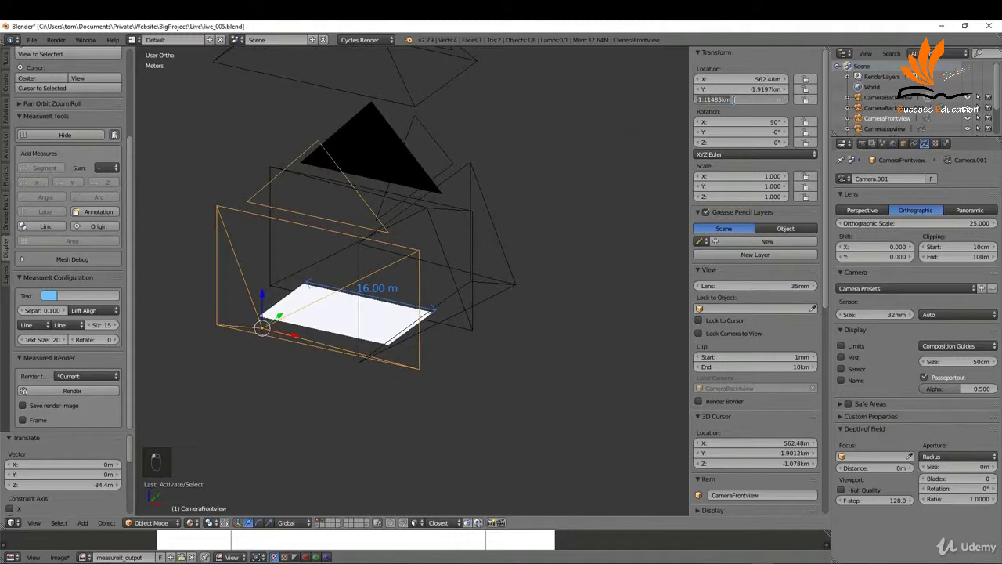
key("Return")
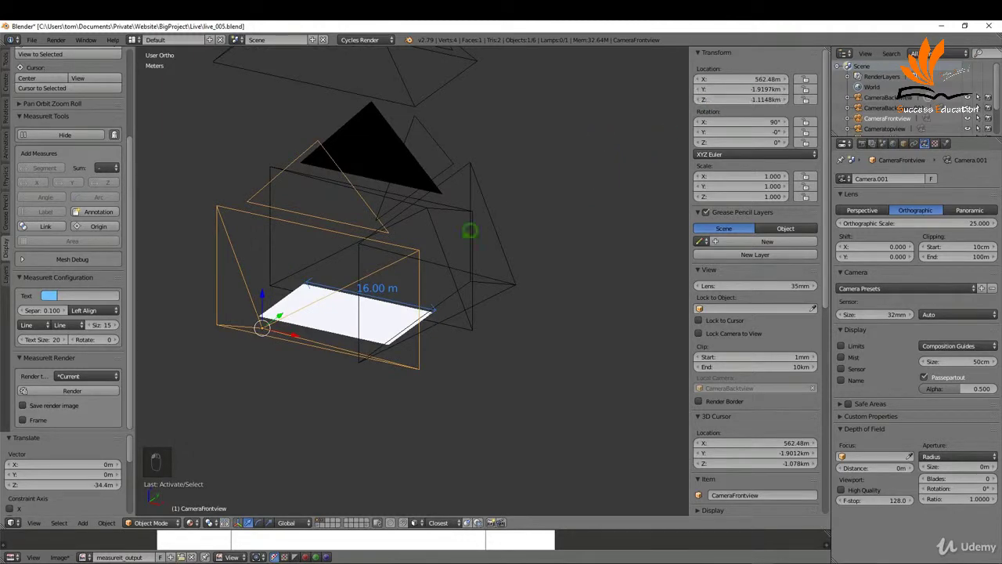
right_click(510, 254)
mouse_move(510, 255)
middle_mouse_down()
mouse_move(503, 273)
mouse_move(523, 265)
middle_mouse_up()
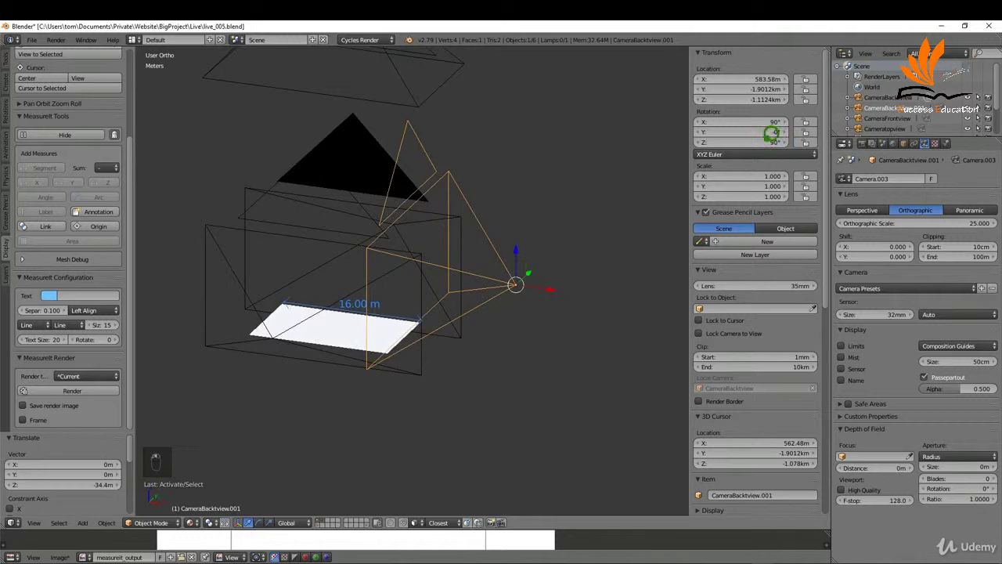
double_click(758, 99)
key("Escape")
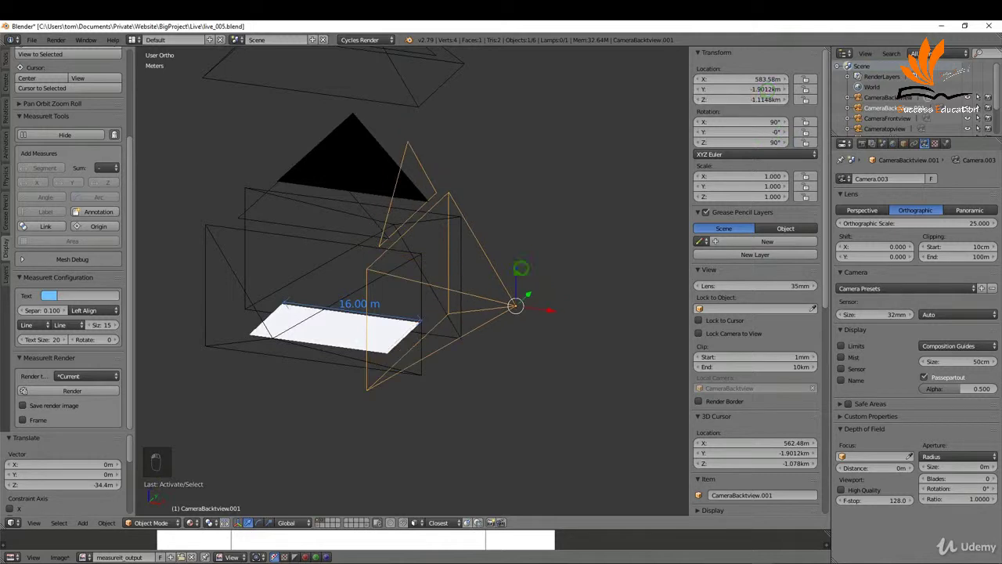
- Make the right-side camera the active scene camera and check the view through it
middle_click_drag(562, 291, 513, 283)
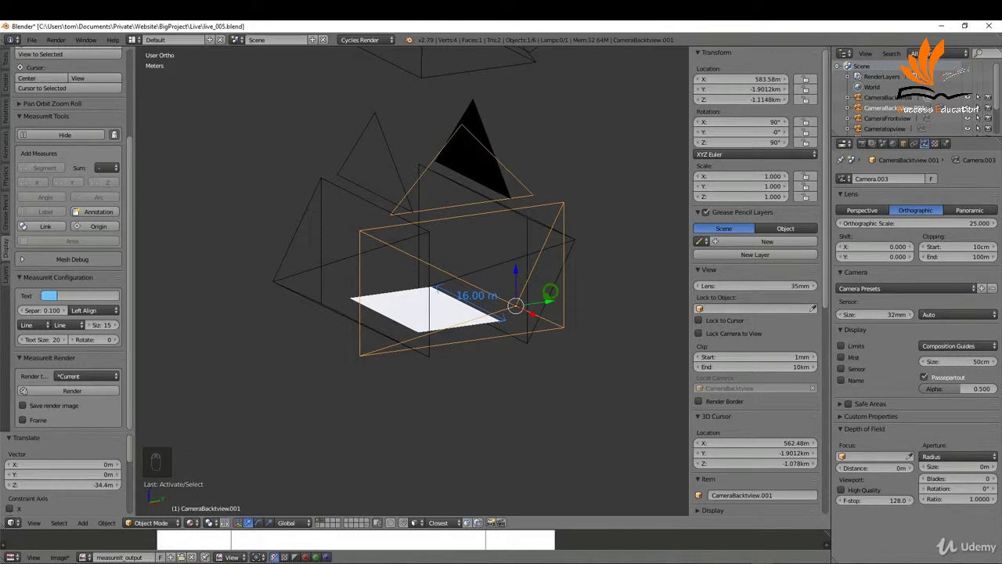
key("ctrl+KP_0")
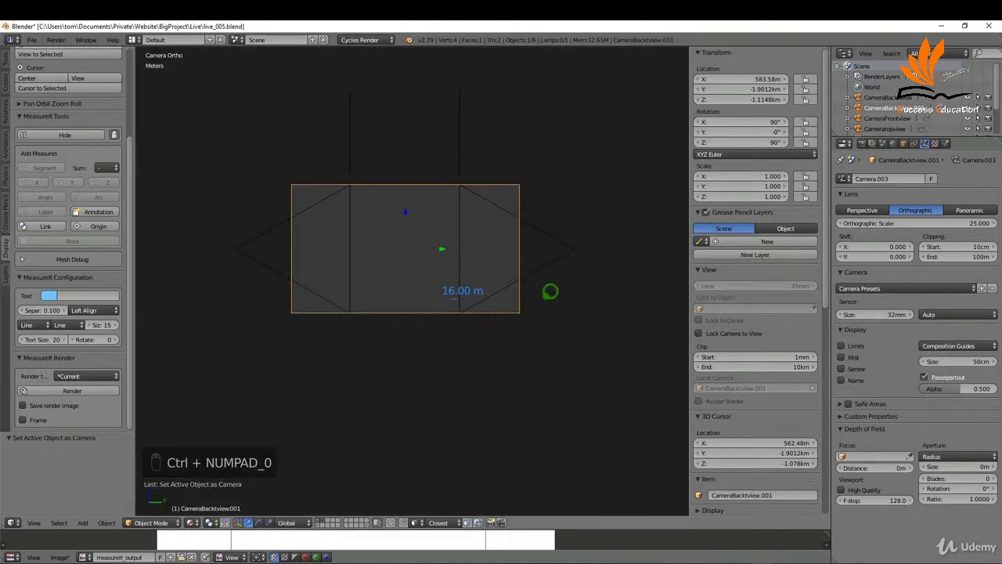
middle_click_drag(489, 275, 496, 306)
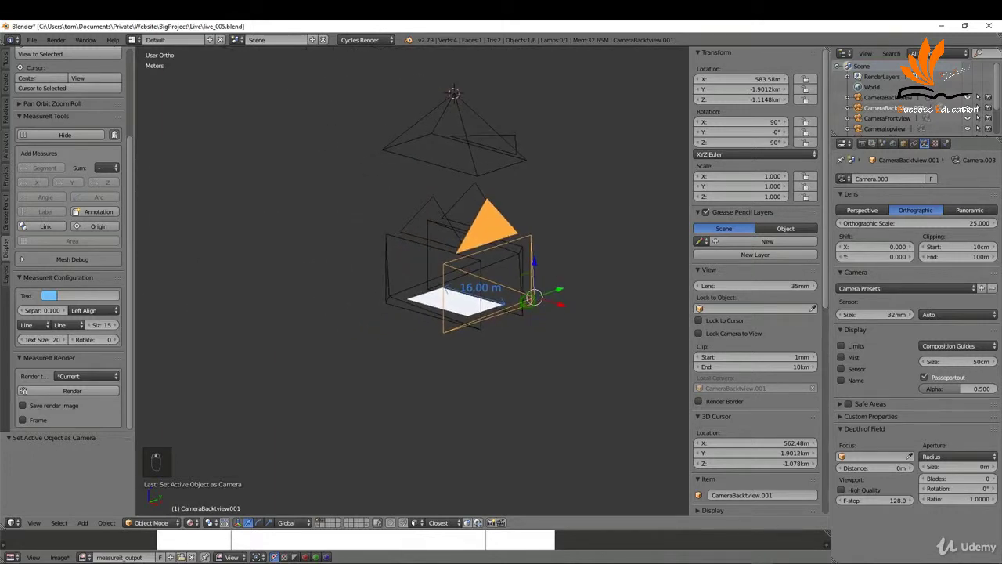
- Duplicate the right-side camera and snap the copy to the 3D cursor at the top-view camera
key("shift+d")
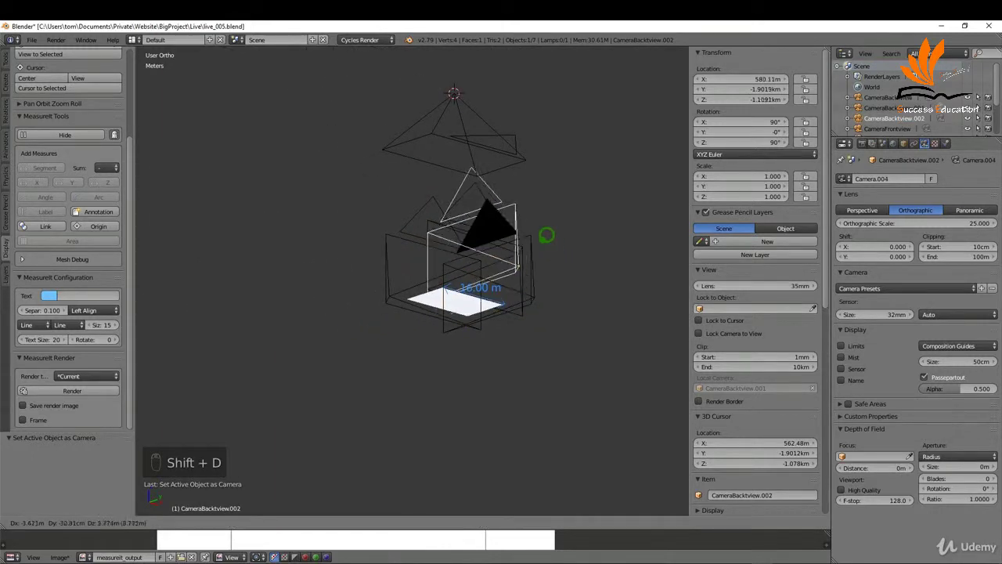
key("shift+s")
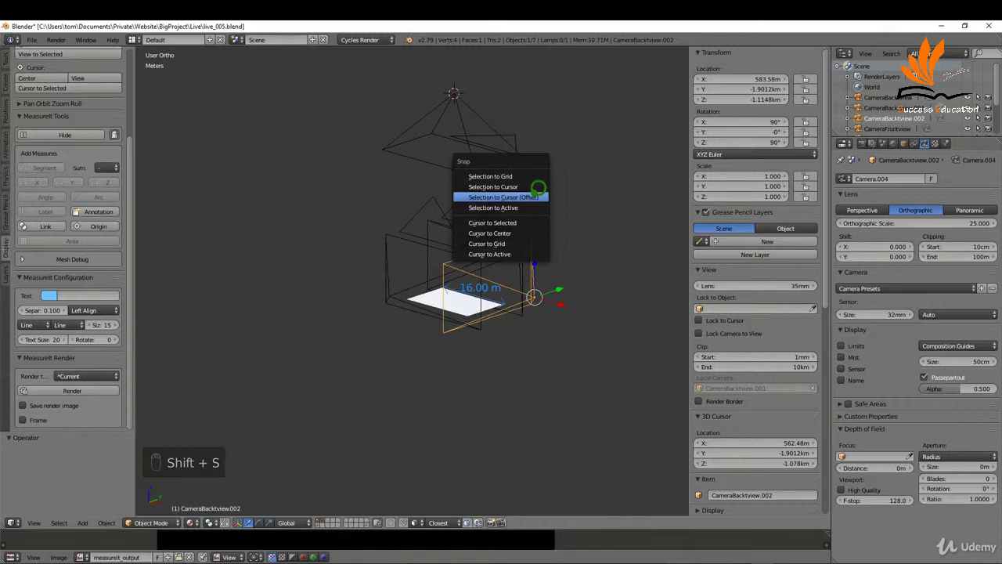
left_click(532, 194)
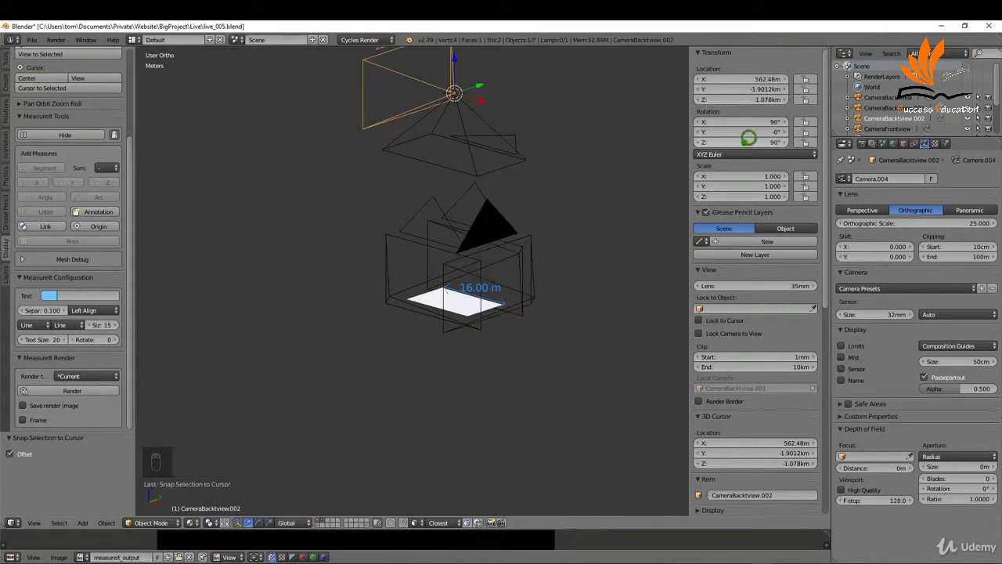
- Set the new copy's Z rotation to 270° and move it about 28.2 m in the negative X direction
left_click(752, 141)
type("270")
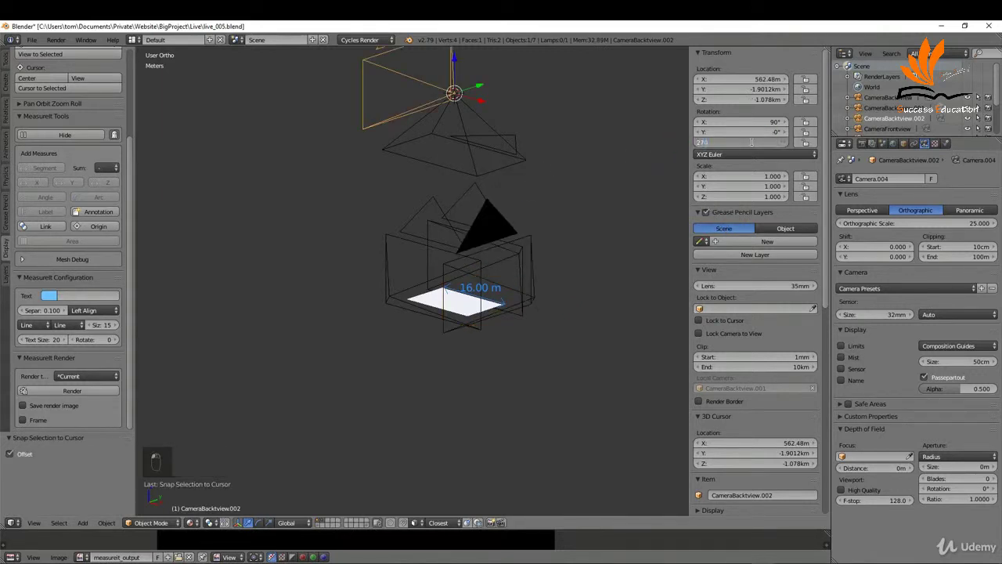
key("Return")
key("g")
key("x")
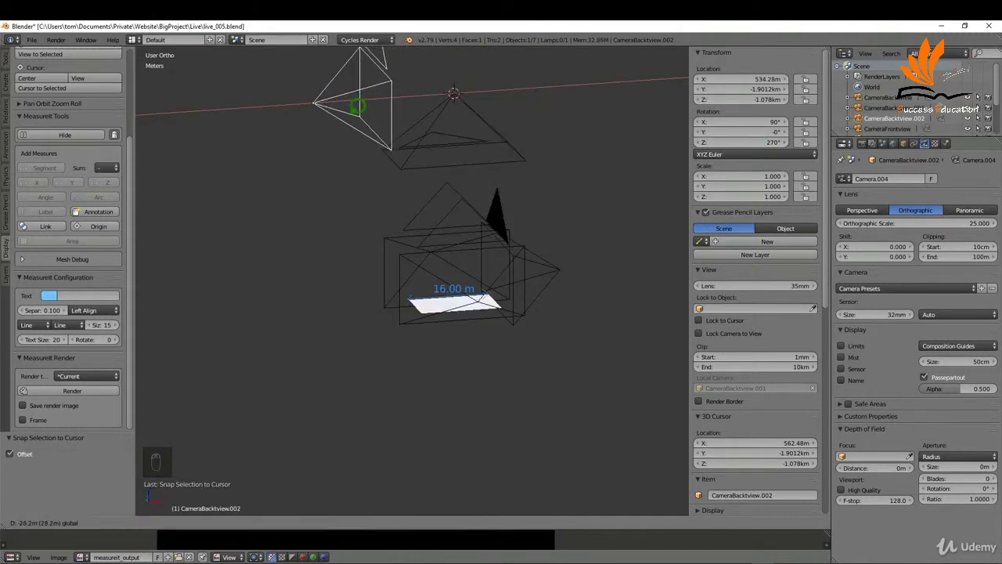
left_click(357, 105)
- Set the left-side camera's Z location to the back-view camera's value of -1.1148 km
left_click(439, 214)
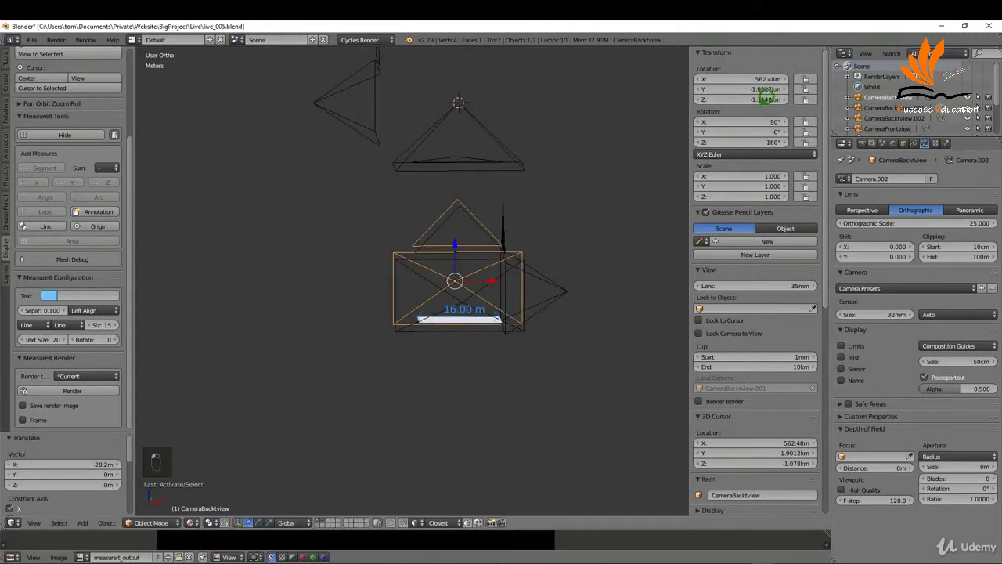
left_click(754, 99)
left_click(576, 112)
left_click(382, 75)
left_click(722, 100)
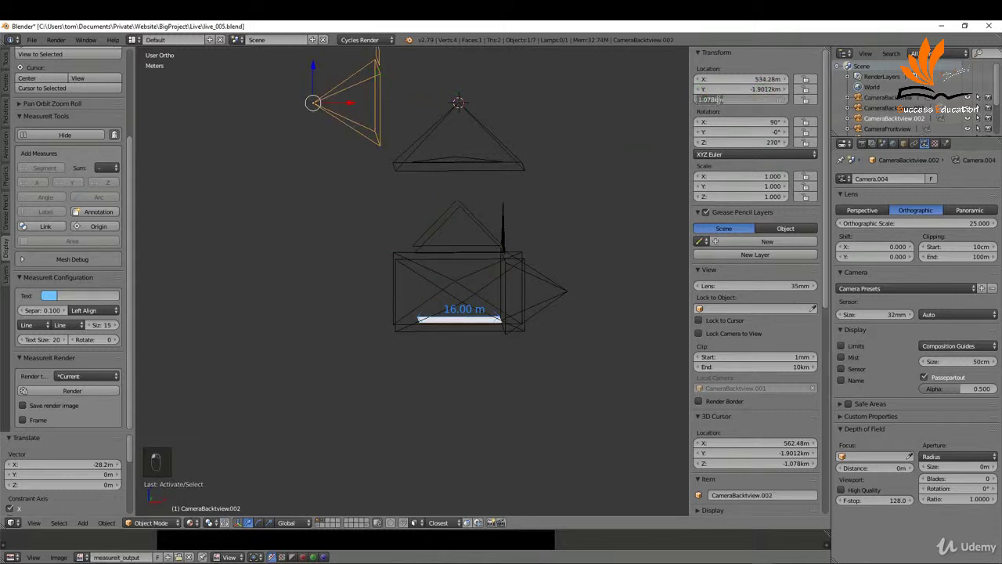
key("ctrl+v")
key("Return")
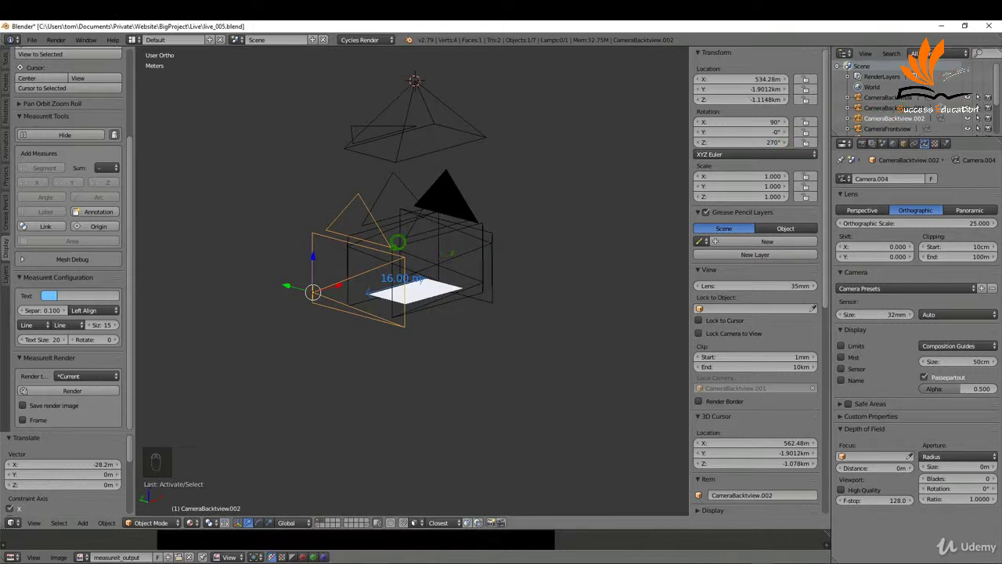
key("KP_3")
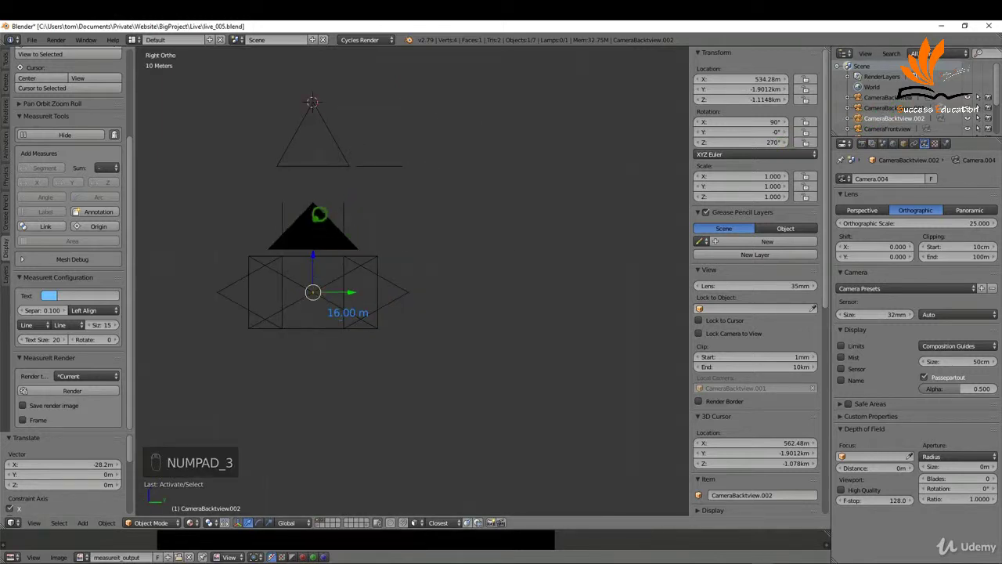
- Select the right-side camera and rename it CameraRightview
right_click(320, 217)
middle_click_drag(320, 216, 408, 250)
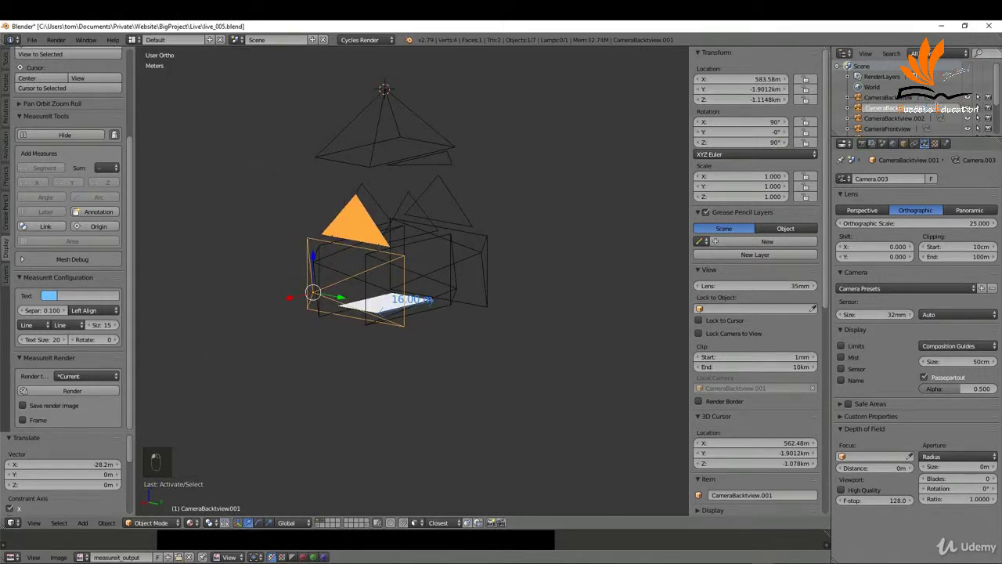
scroll(953, 124, "down", 1)
left_click(952, 126)
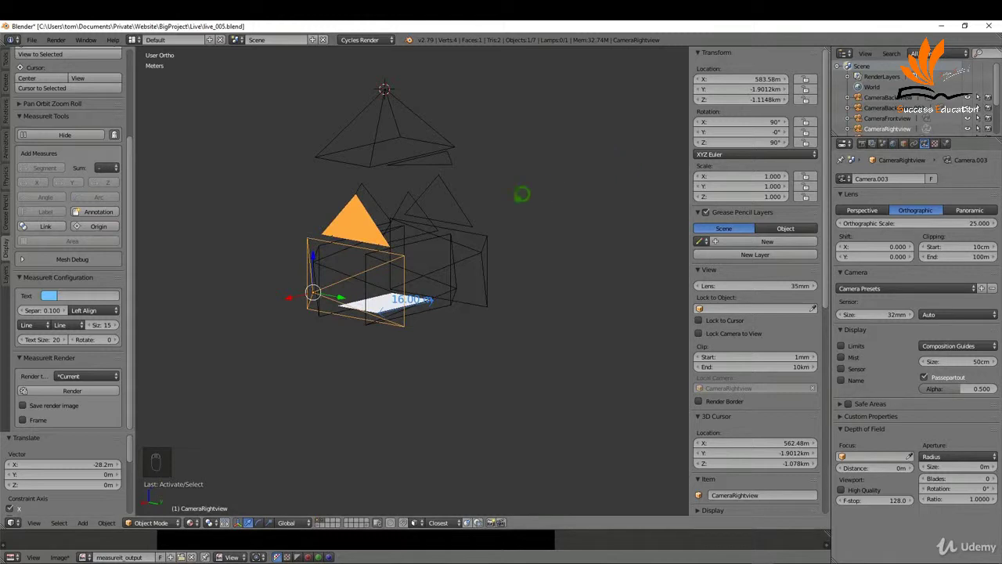
- Select the left-side camera and rename it CameraLeftView
right_click(459, 196)
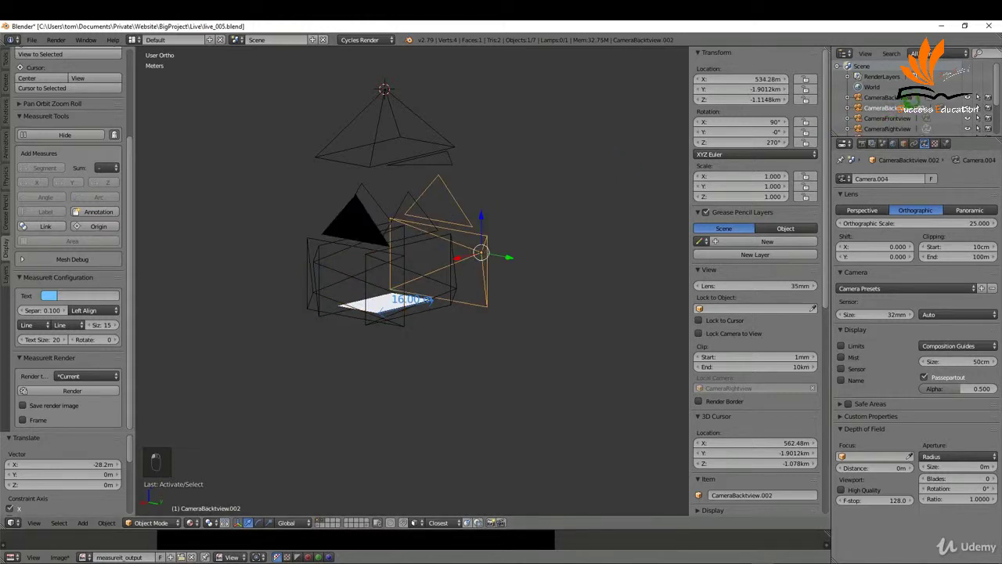
double_click(889, 107)
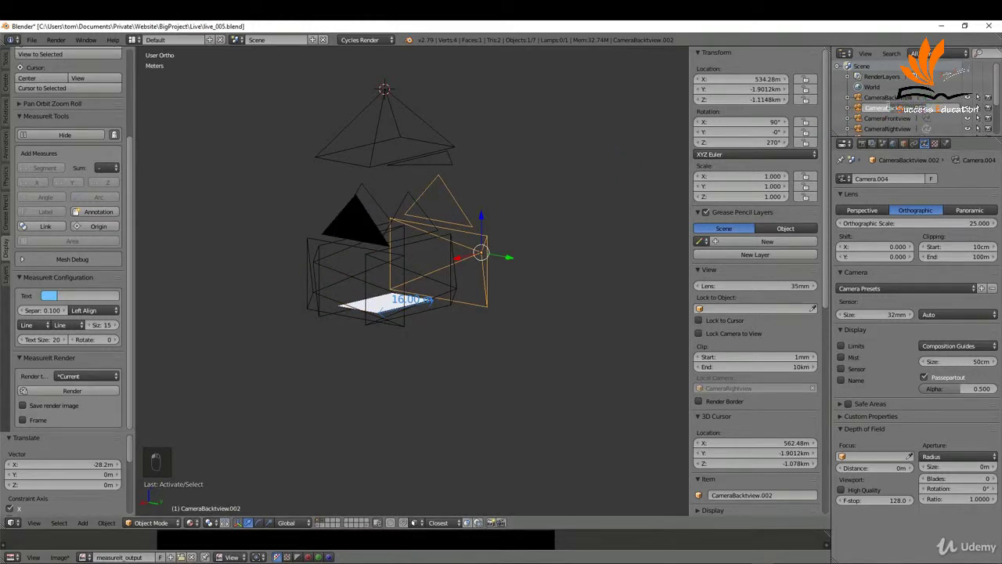
type("CameraLeftView")
key("Return")
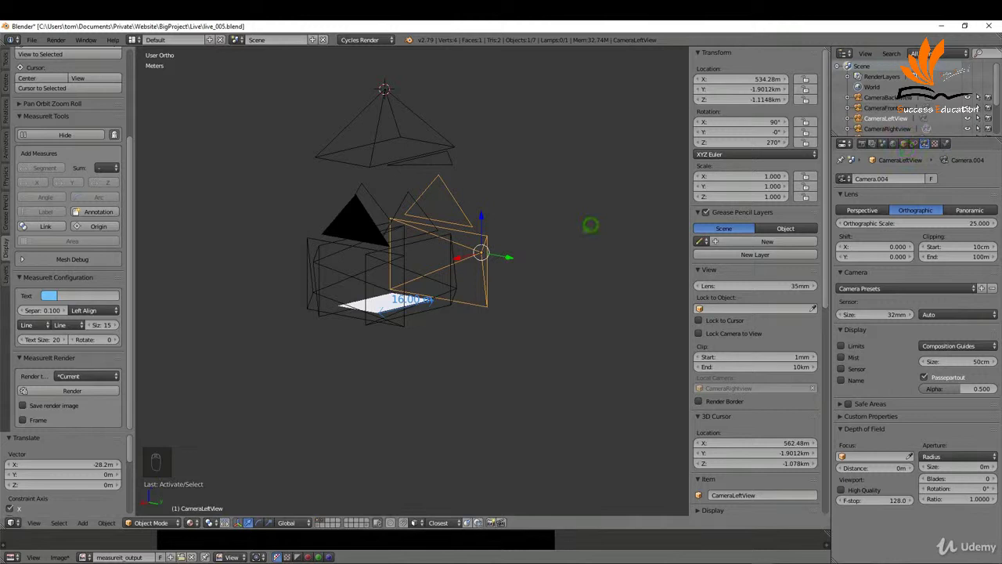
- Move the right-side camera about 5.57 m outward along the positive X axis, away from the ground plane
middle_click_drag(591, 225, 552, 251)
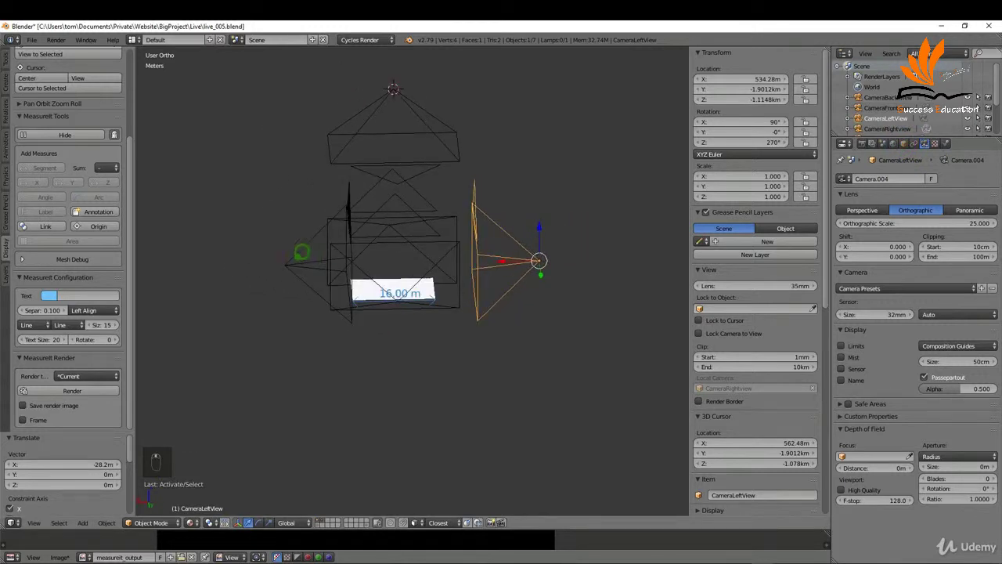
right_click(297, 255)
key("g")
key("x")
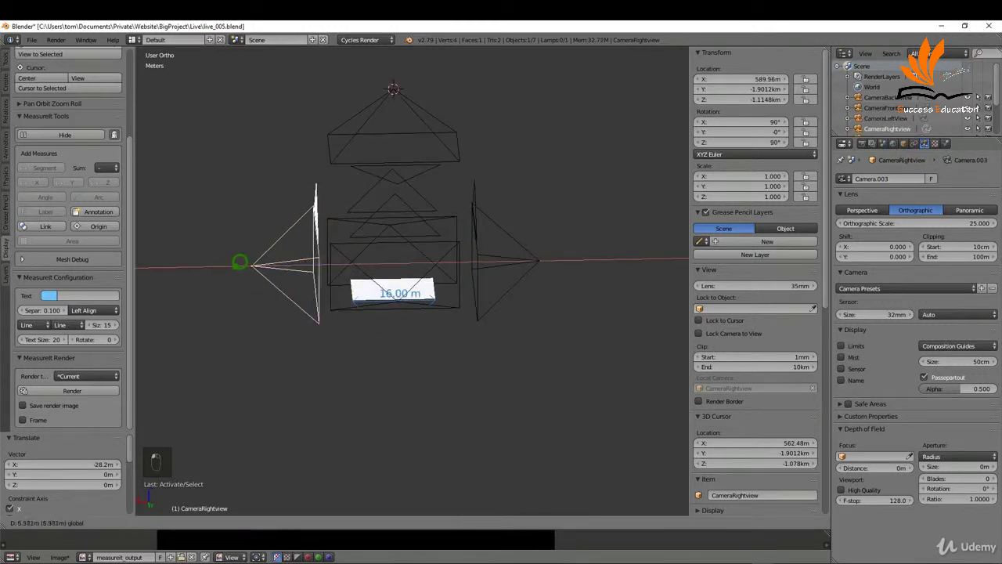
left_click(242, 264)
- Select all five cameras (top, front, back, left and right) and move them to Layer15
middle_click_drag(291, 255, 435, 260)
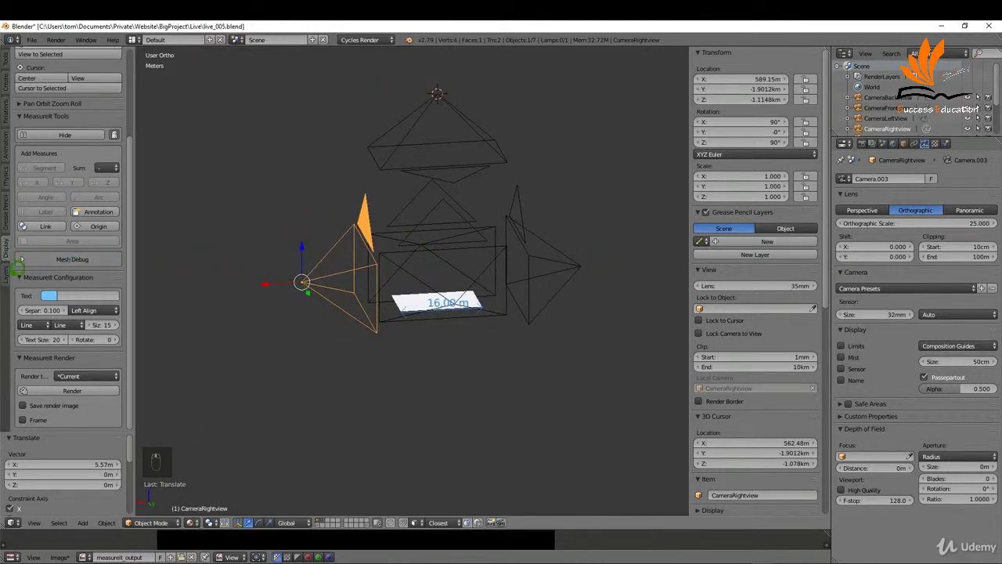
left_click(7, 271)
right_click(416, 189, "shift")
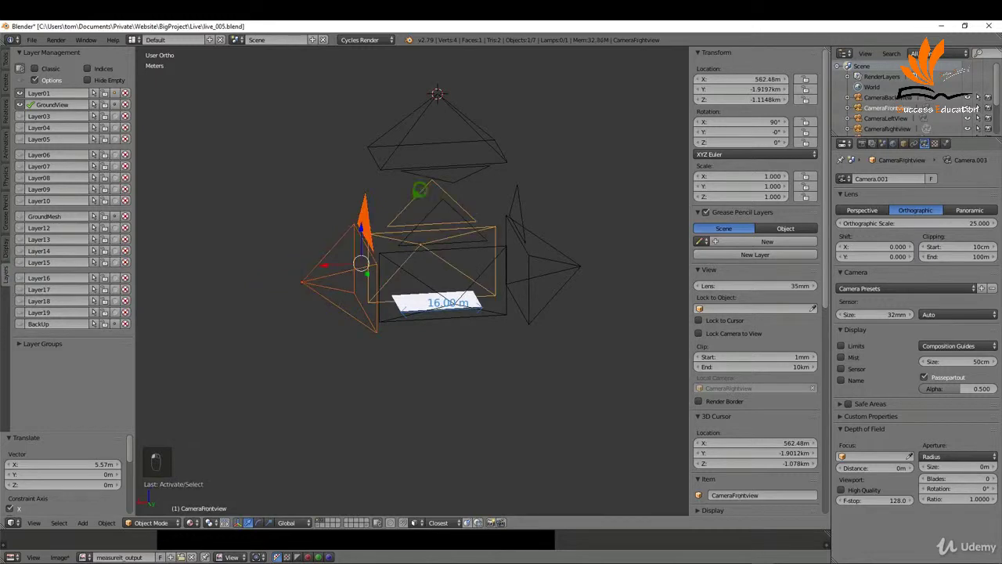
right_click(393, 160, "shift")
right_click(536, 284, "shift")
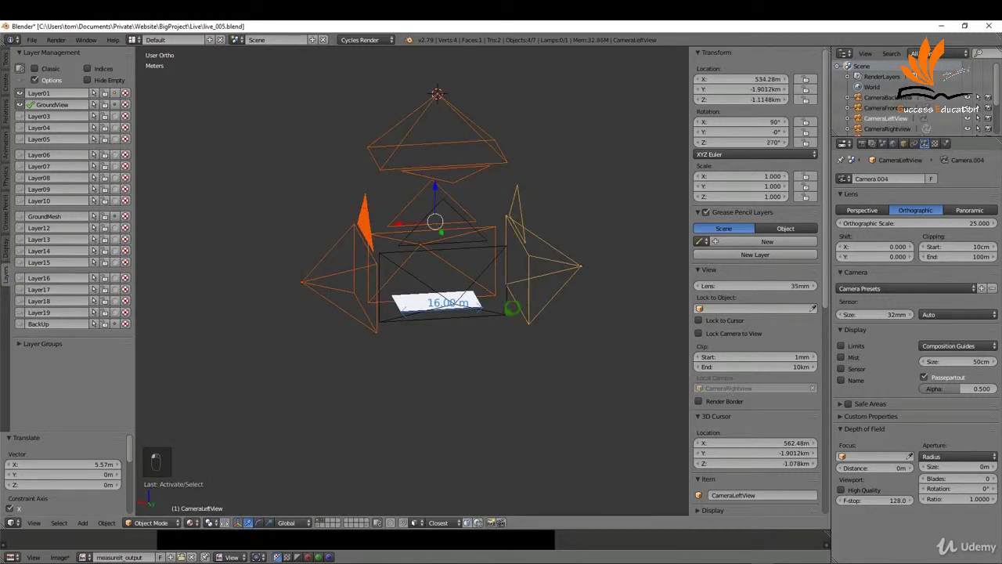
right_click(512, 308, "shift")
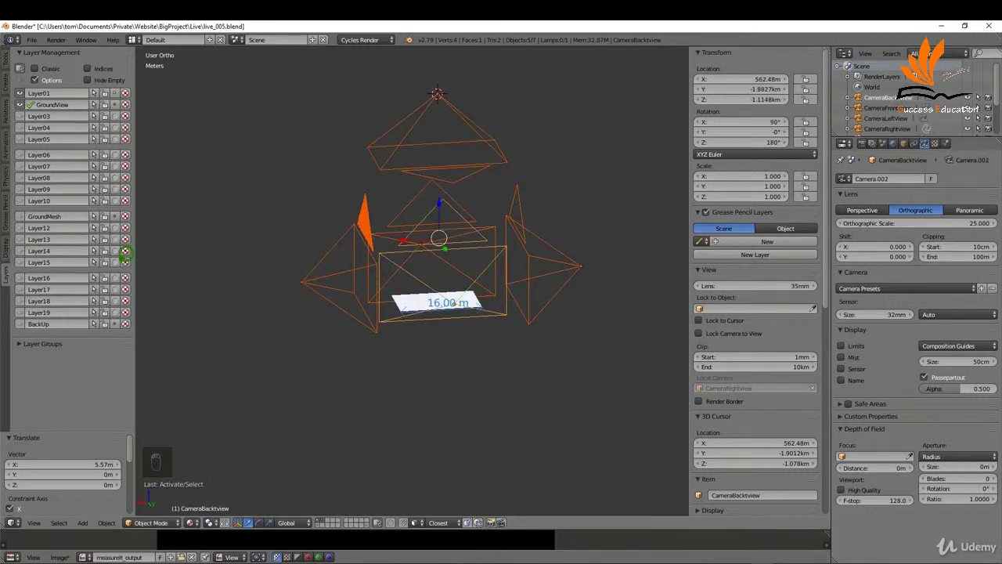
left_click(123, 259)
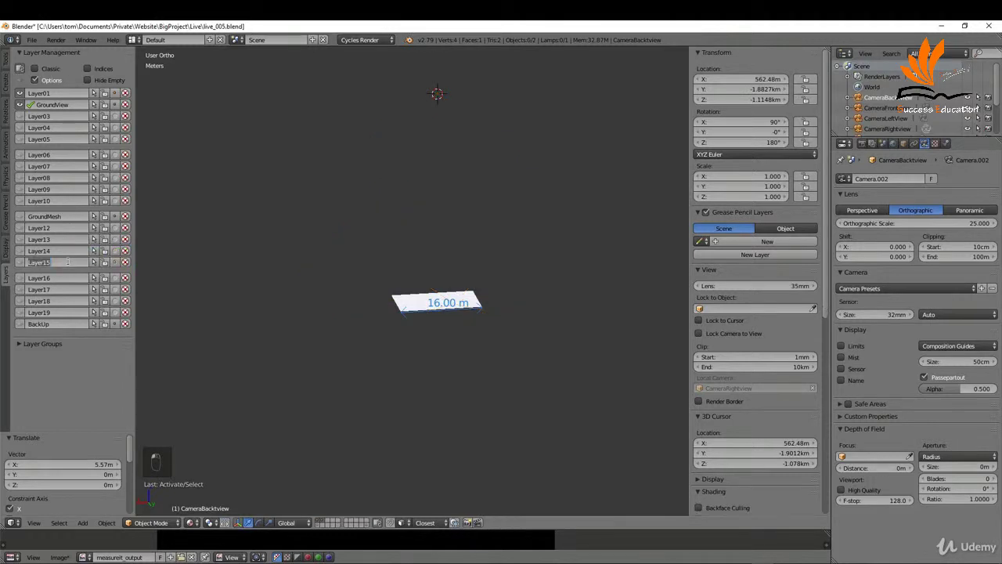